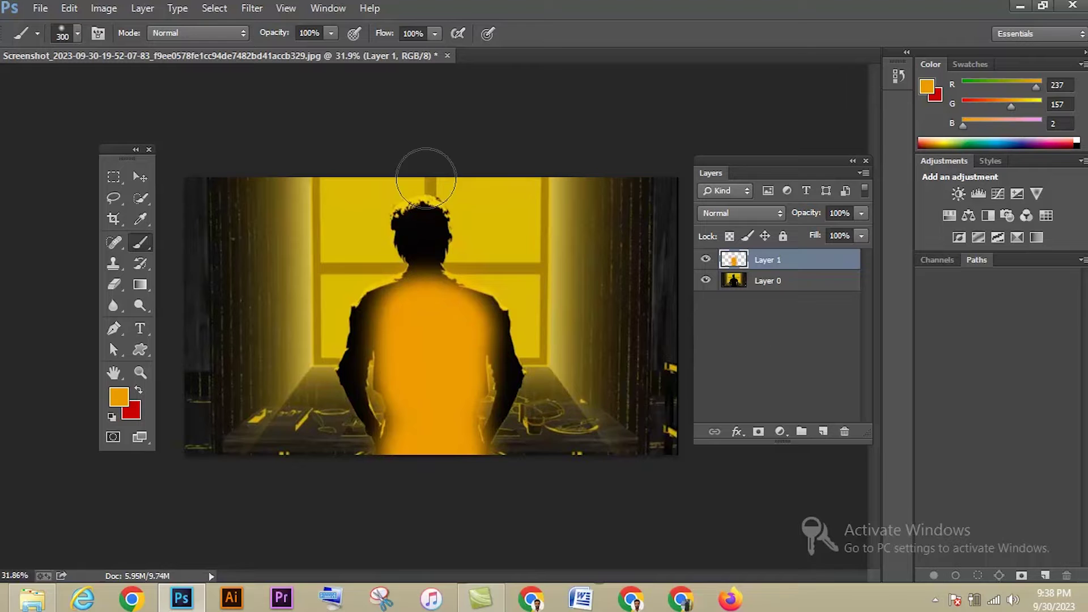
- Place the images (3) picture, rotate it about -90°, scale it to about 134% and position it over the silhouette's torso
left_click(39, 8)
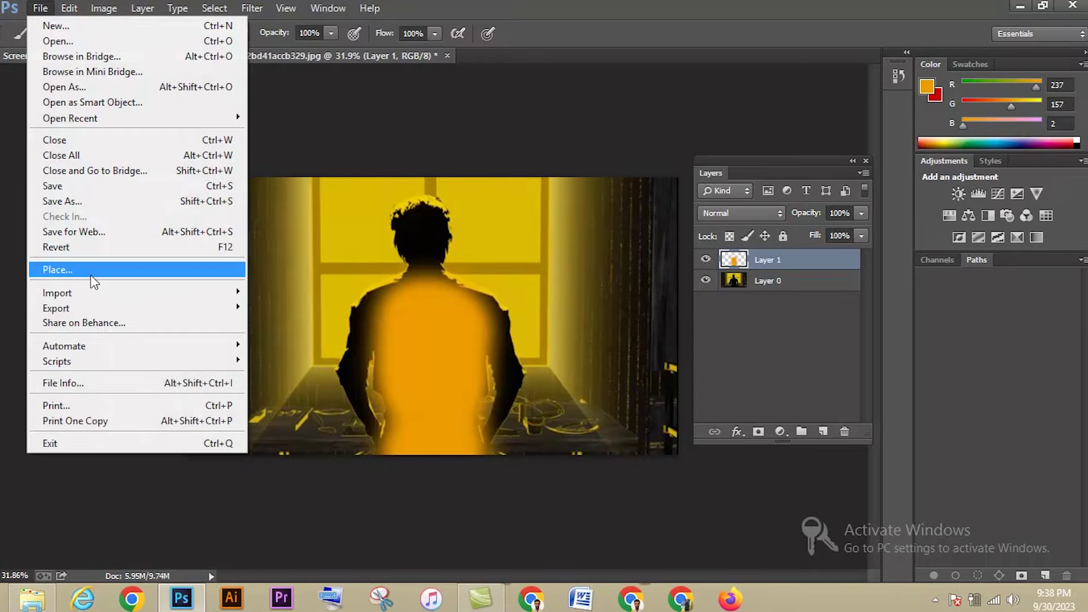
left_click(62, 270)
left_click(438, 133)
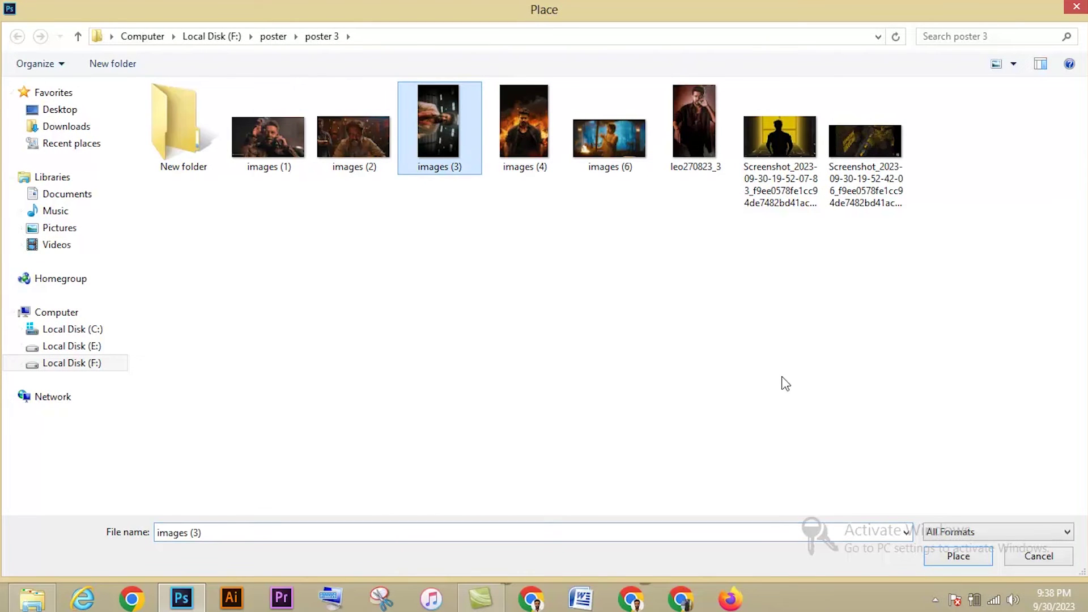
left_click(946, 563)
left_click_drag(509, 421, 571, 214)
left_click_drag(526, 371, 558, 387)
mouse_move(469, 319)
left_mouse_down()
mouse_move(487, 395)
mouse_move(485, 312)
mouse_move(485, 332)
mouse_move(475, 333)
left_mouse_up()
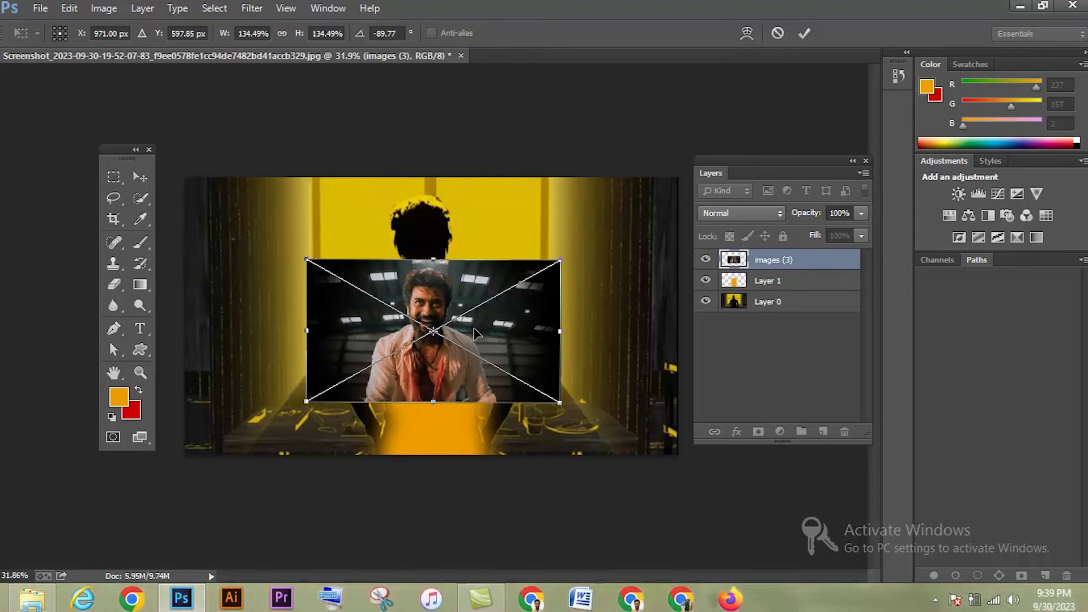
key("Return")
- Clip the images (3) layer to Layer 1 and nudge the picture slightly upward on the torso
key("b")
left_click(811, 265, "alt")
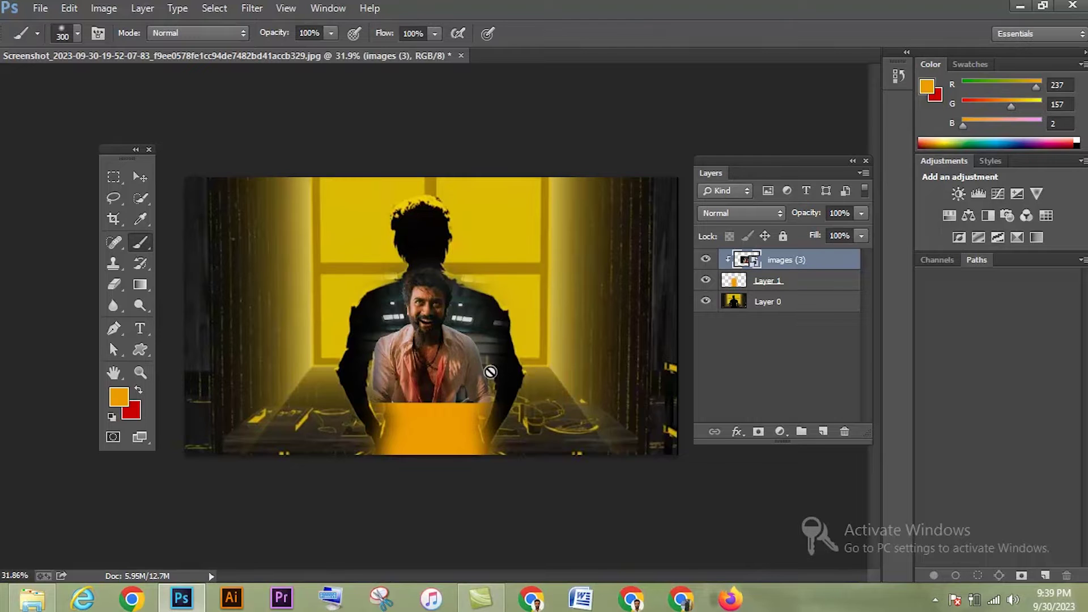
key("v")
left_click_drag(424, 345, 430, 348)
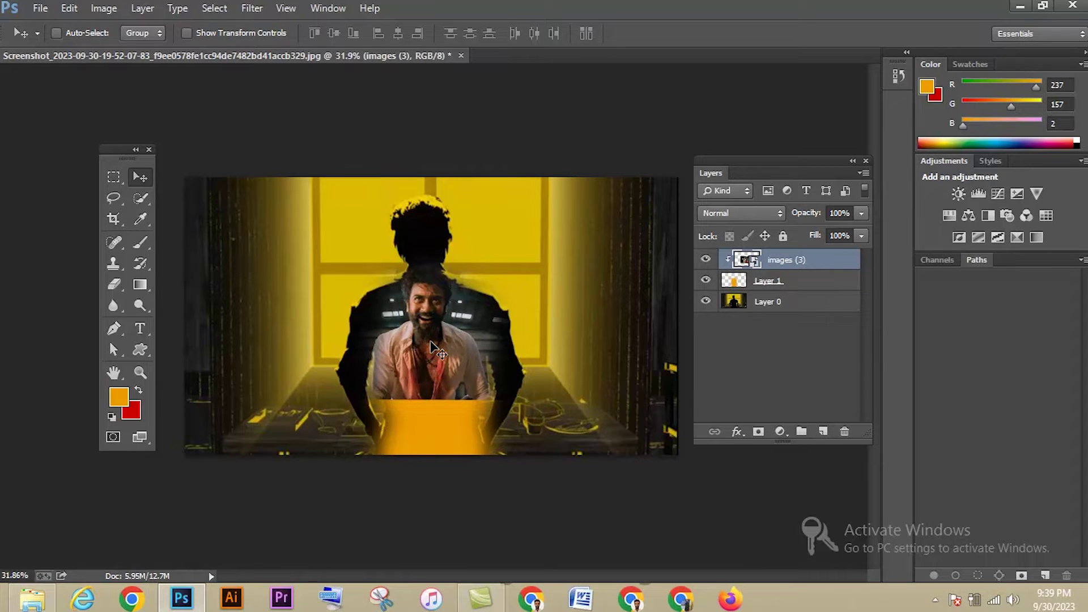
- Add a layer mask to Layer 1 and paint black around the silhouette's neck and upper shoulders
left_click(794, 281)
key("b")
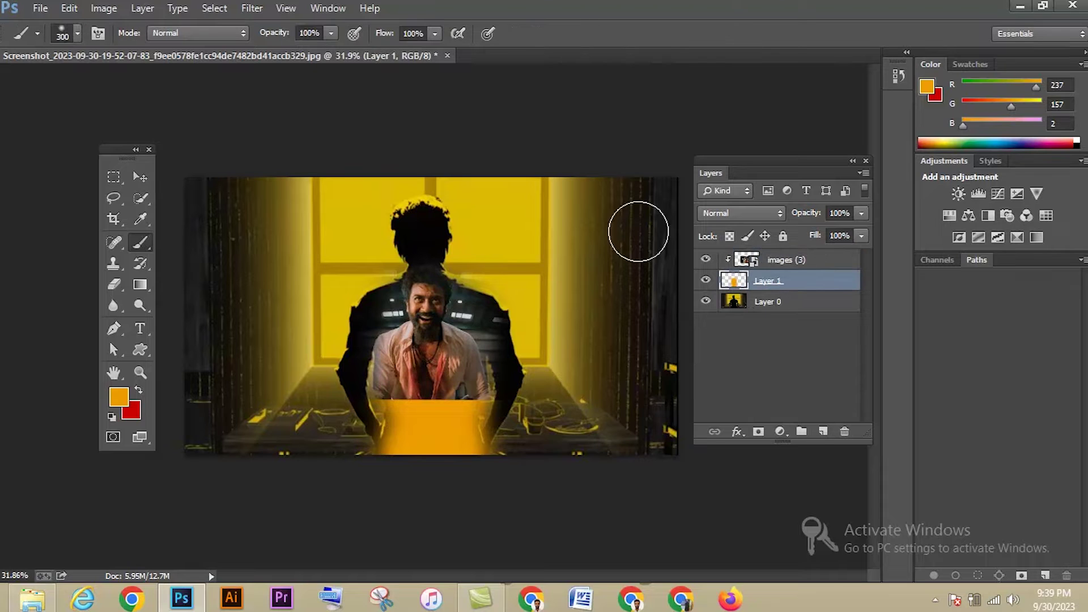
left_click(758, 432)
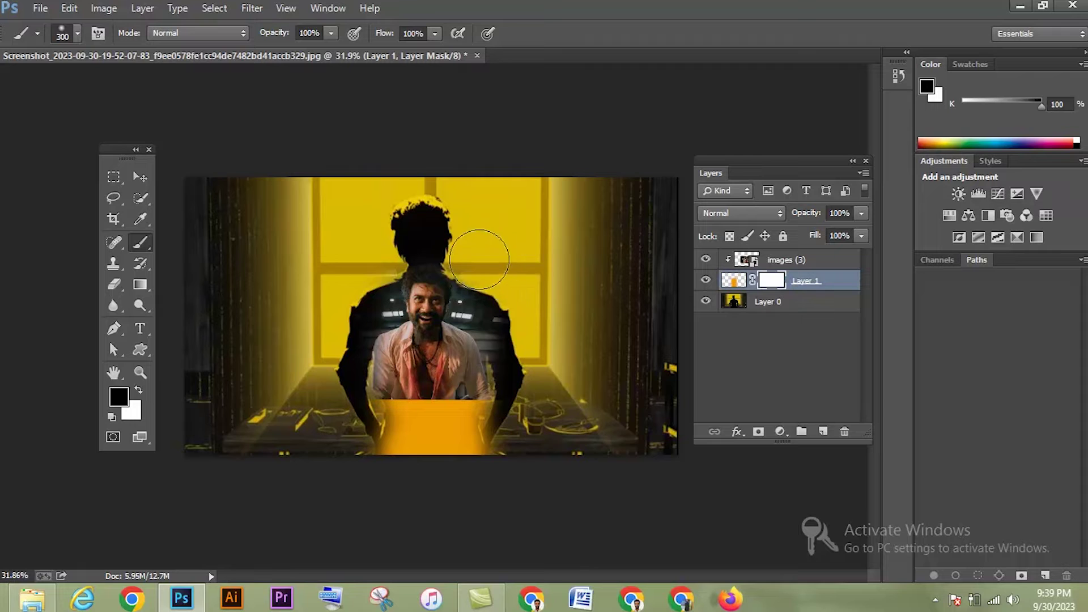
mouse_move(496, 259)
left_mouse_down()
mouse_move(428, 236)
mouse_move(379, 259)
mouse_move(406, 241)
left_mouse_up()
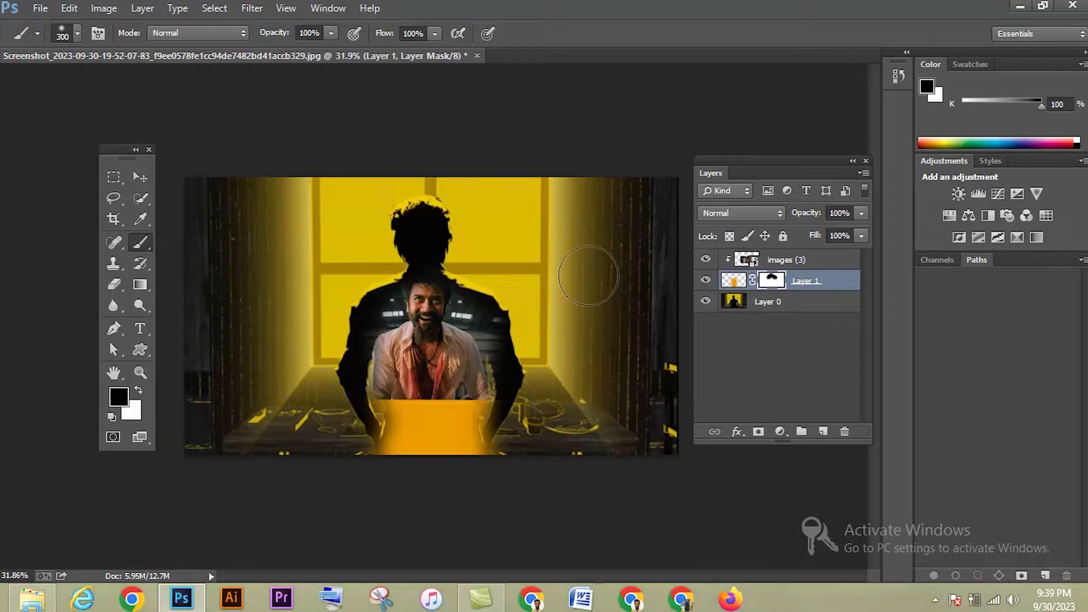
- Reduce the brush size to 175 and mask out the photo background on both sides of the smiling man
key("bracketleft")
key("bracketleft")
key("bracketleft")
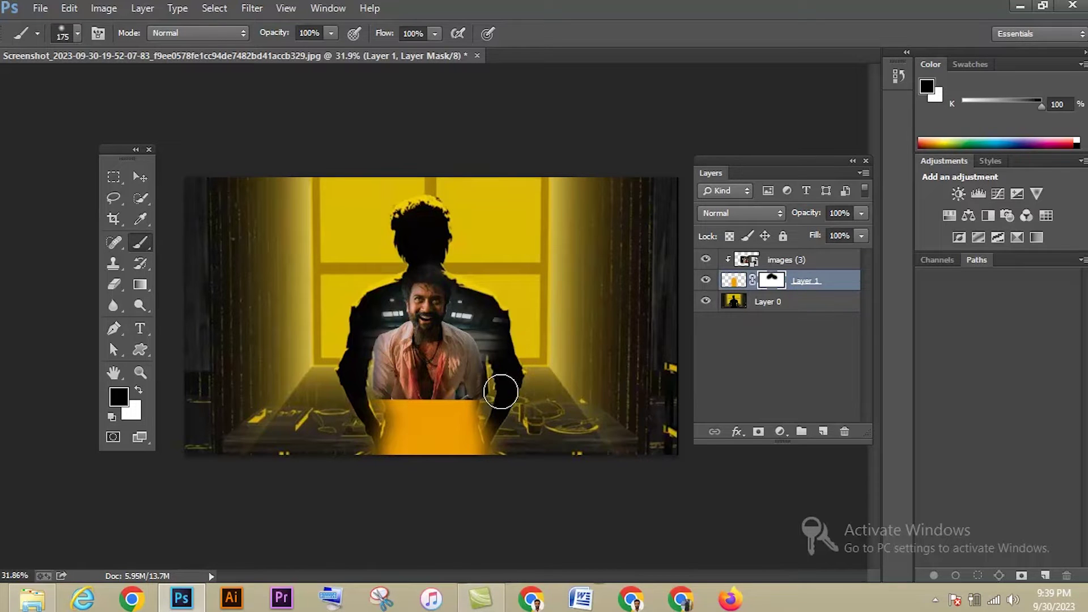
mouse_move(502, 345)
left_mouse_down()
mouse_move(491, 318)
mouse_move(498, 325)
mouse_move(469, 306)
mouse_move(529, 413)
mouse_move(367, 393)
mouse_move(367, 403)
mouse_move(366, 381)
mouse_move(361, 412)
mouse_move(356, 353)
mouse_move(388, 311)
left_mouse_up()
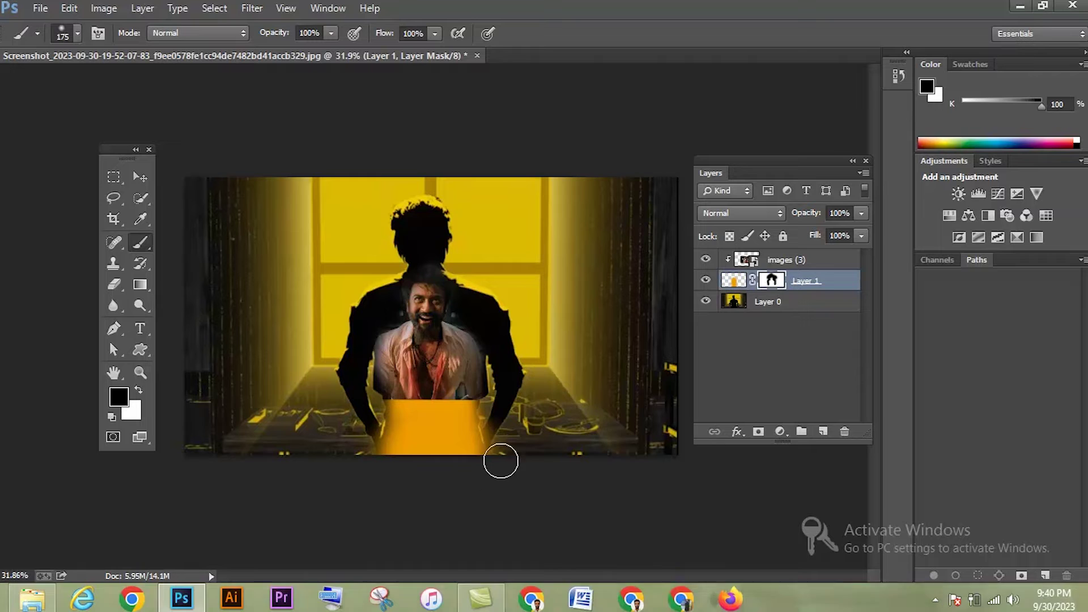
- Temporarily hide images (3), paint white on Layer 1's mask across the lower torso, and show the picture again
left_click(706, 259)
key("x")
left_click_drag(393, 381, 471, 383)
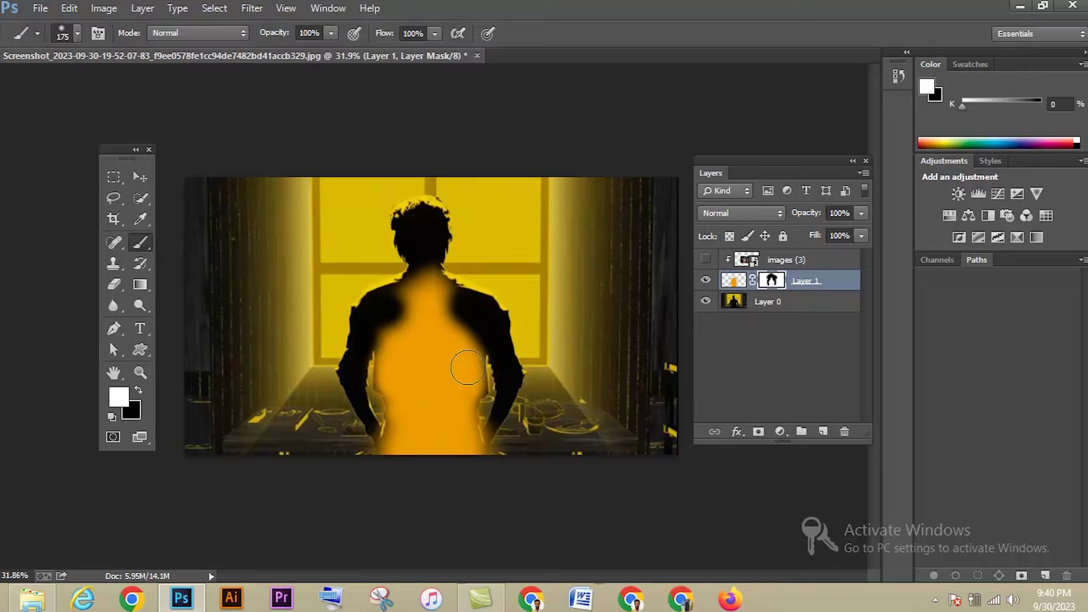
left_click(706, 261)
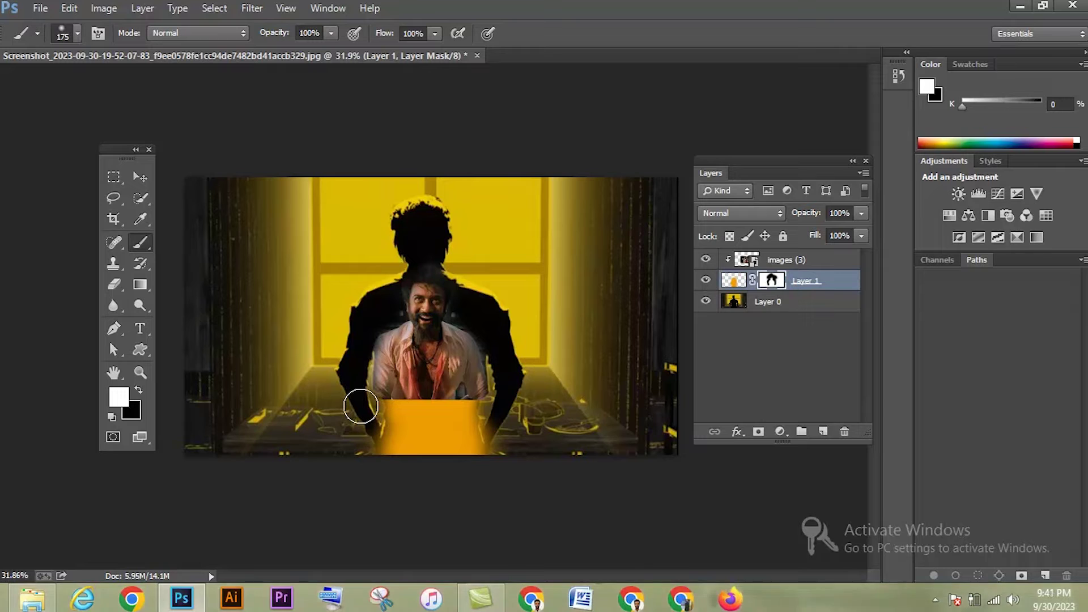
key("x")
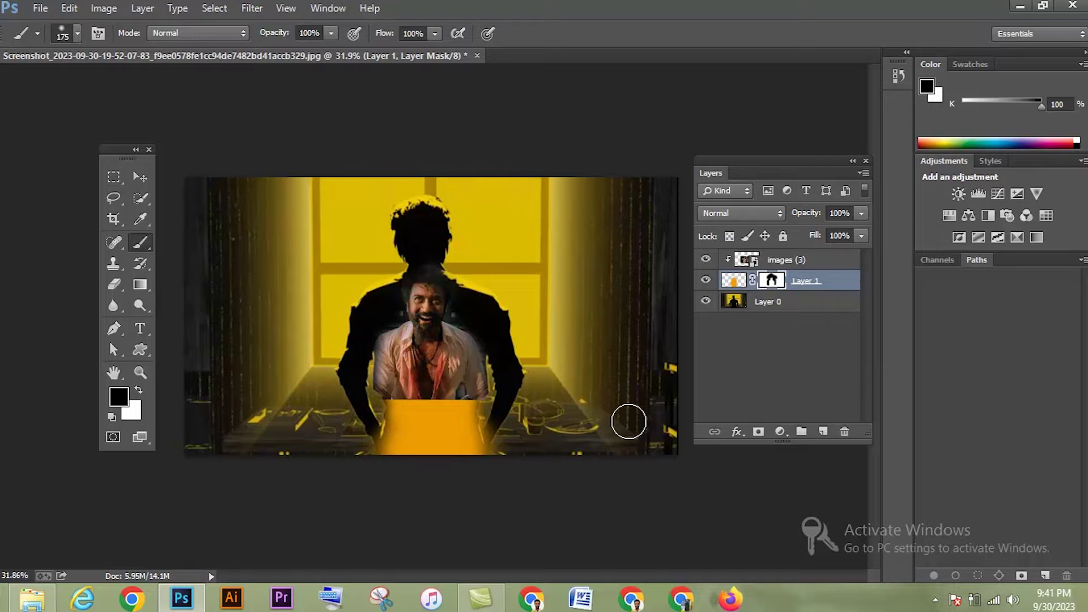
- Add a new layer above images (3) and paint orange down the silhouette's right-hand shoulder and arm
left_click(797, 264)
left_click(823, 433)
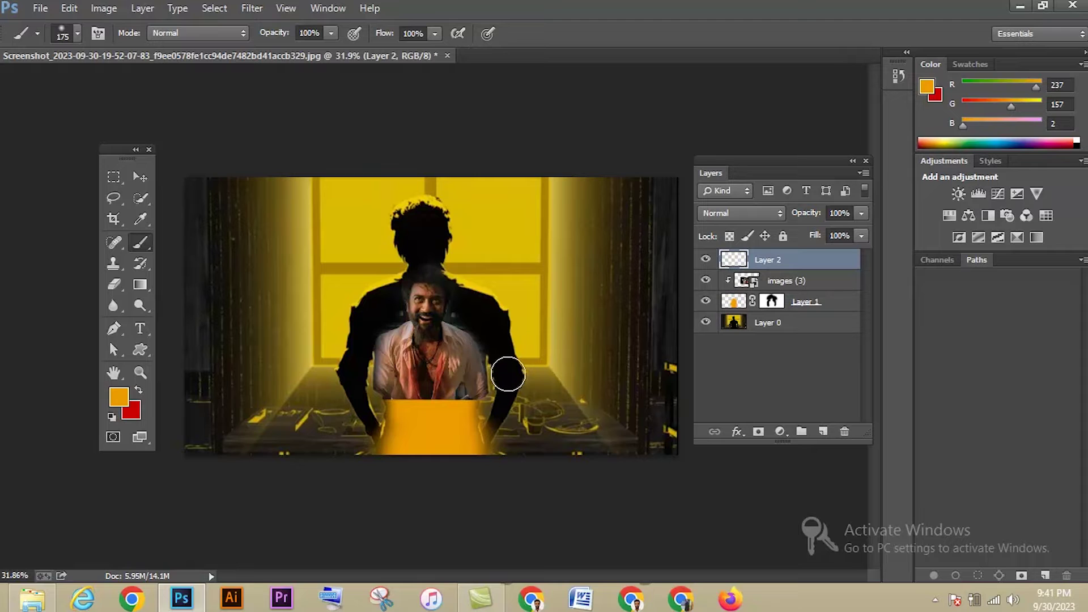
mouse_move(476, 315)
left_mouse_down()
mouse_move(507, 377)
mouse_move(495, 329)
left_mouse_up()
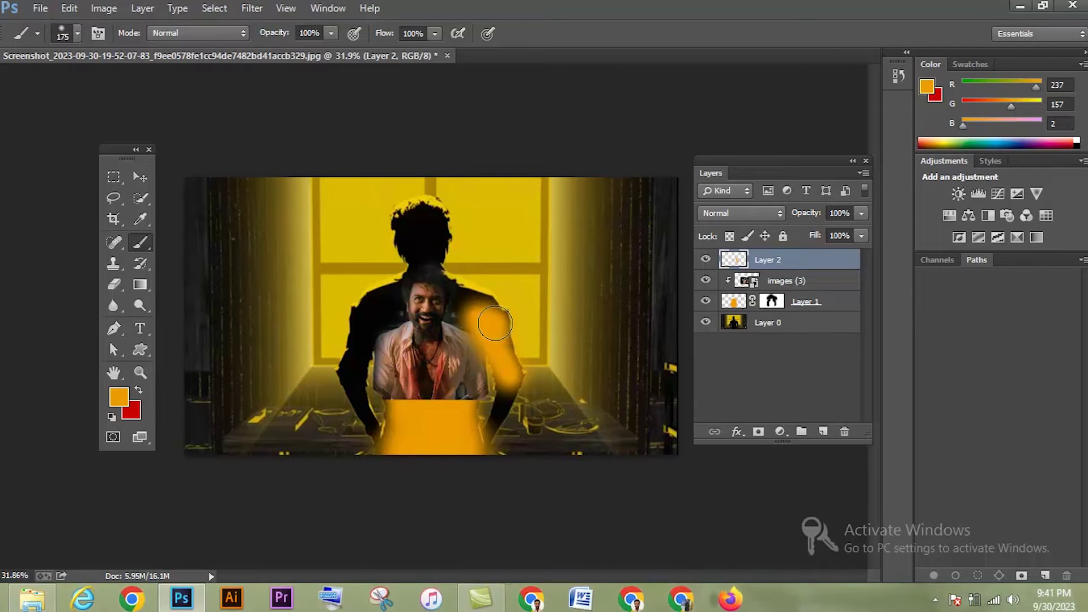
mouse_move(481, 311)
left_mouse_down()
mouse_move(453, 290)
mouse_move(507, 391)
mouse_move(491, 432)
mouse_move(523, 429)
mouse_move(508, 440)
left_mouse_up()
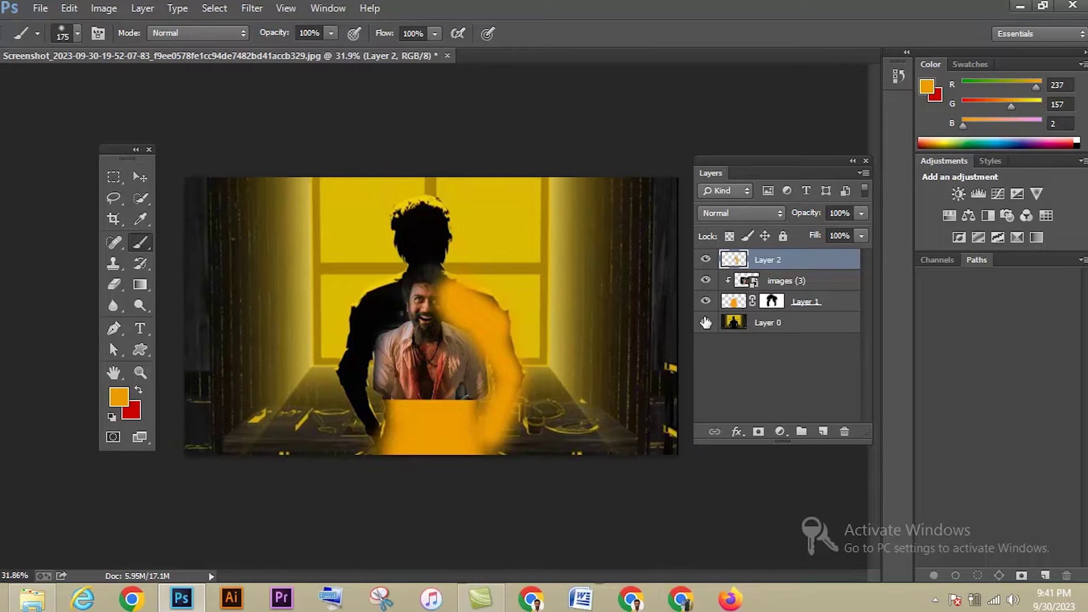
- Place the images (2) picture and clip it to the orange-painted Layer 2
left_click(30, 9)
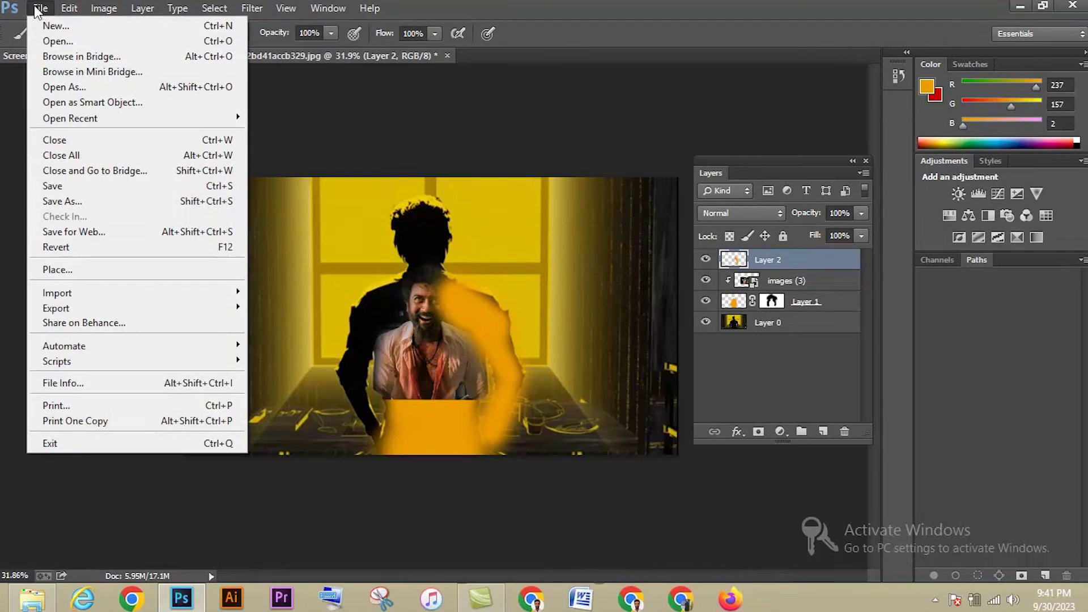
left_click(83, 263)
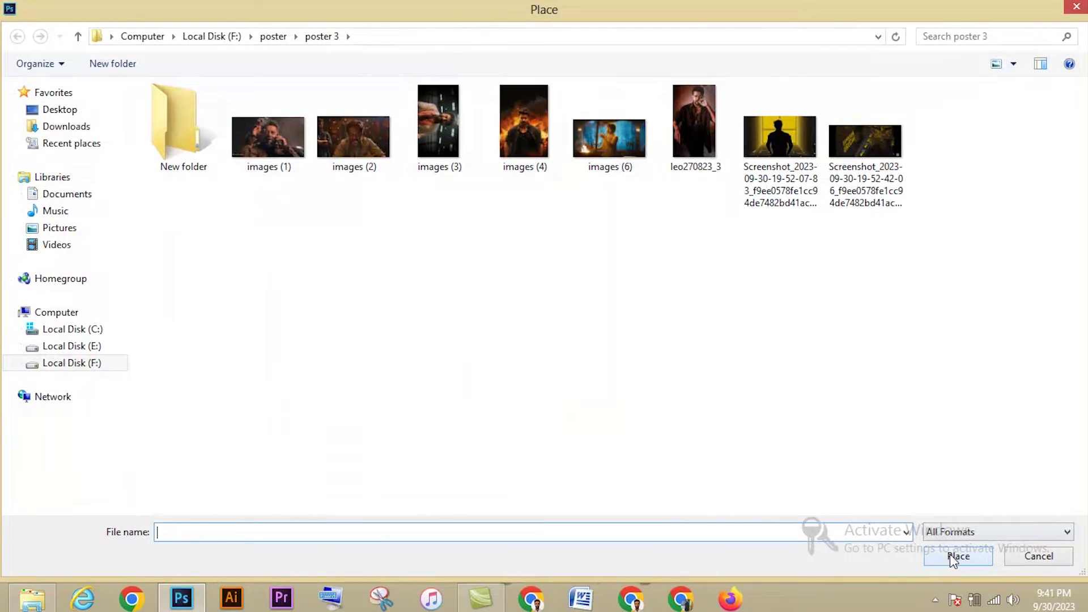
key("super+c")
left_click(341, 128)
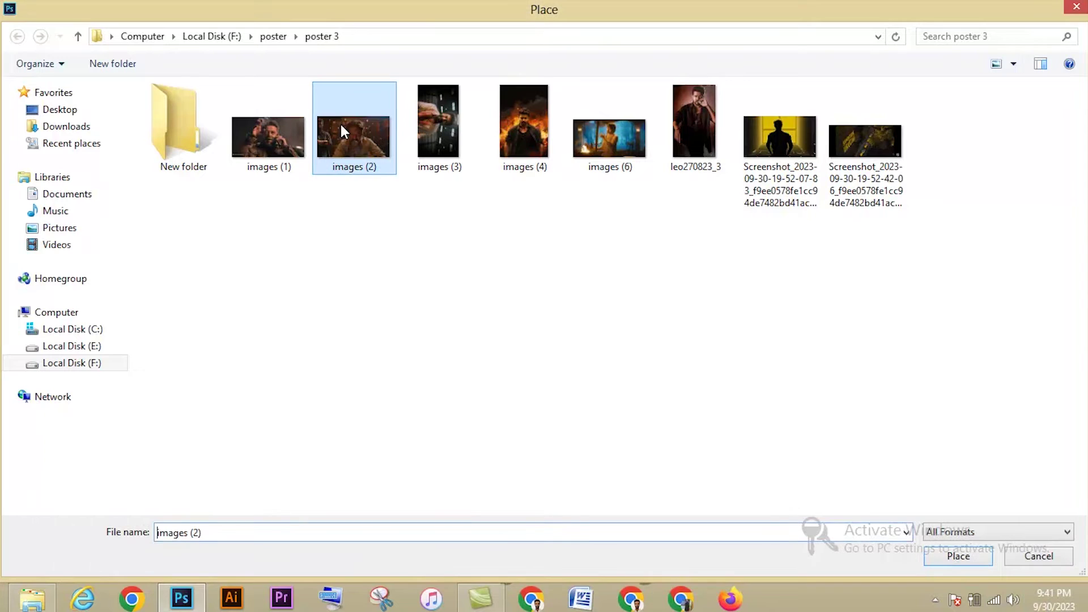
left_click(973, 563)
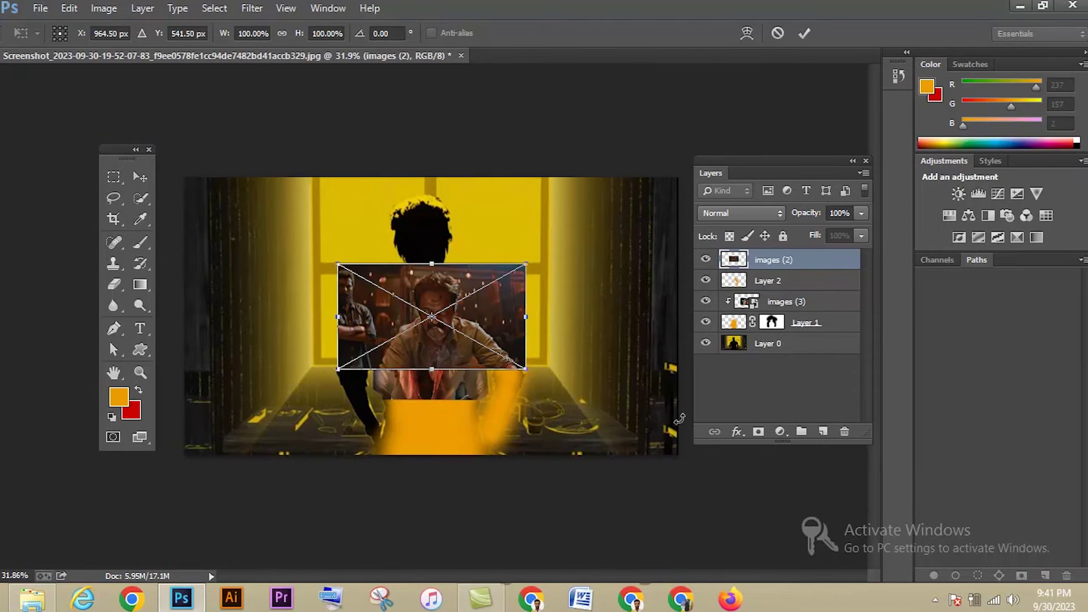
key("Return")
key("b")
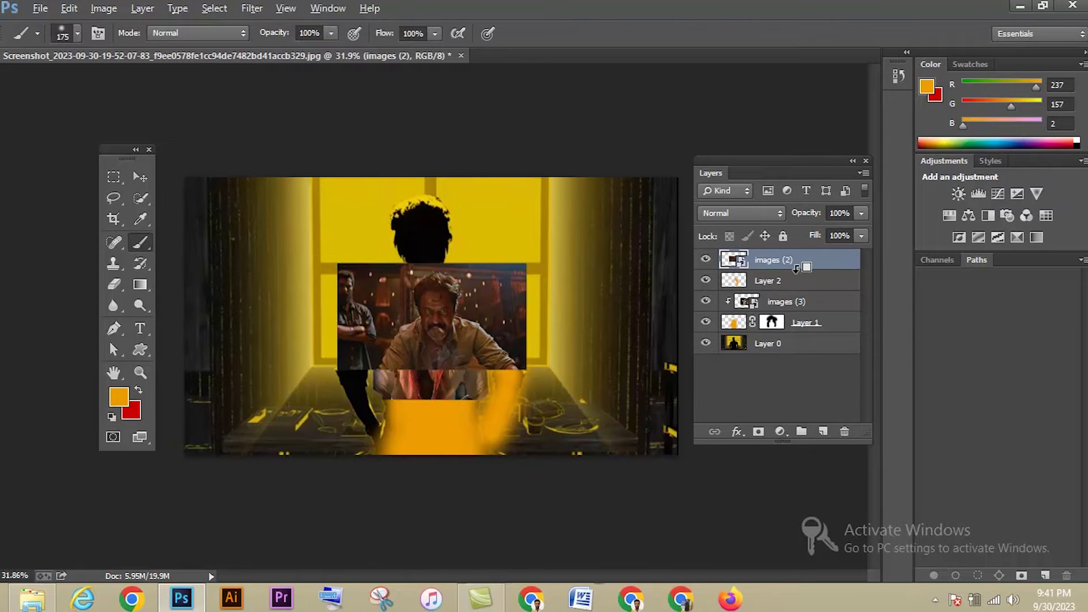
left_click(802, 268, "alt")
- Enlarge the images (2) picture and position its face over the silhouette's right-hand shoulder
key("ctrl+t")
left_click_drag(487, 326, 549, 348)
left_click_drag(586, 403, 655, 448)
left_click_drag(523, 351, 507, 340)
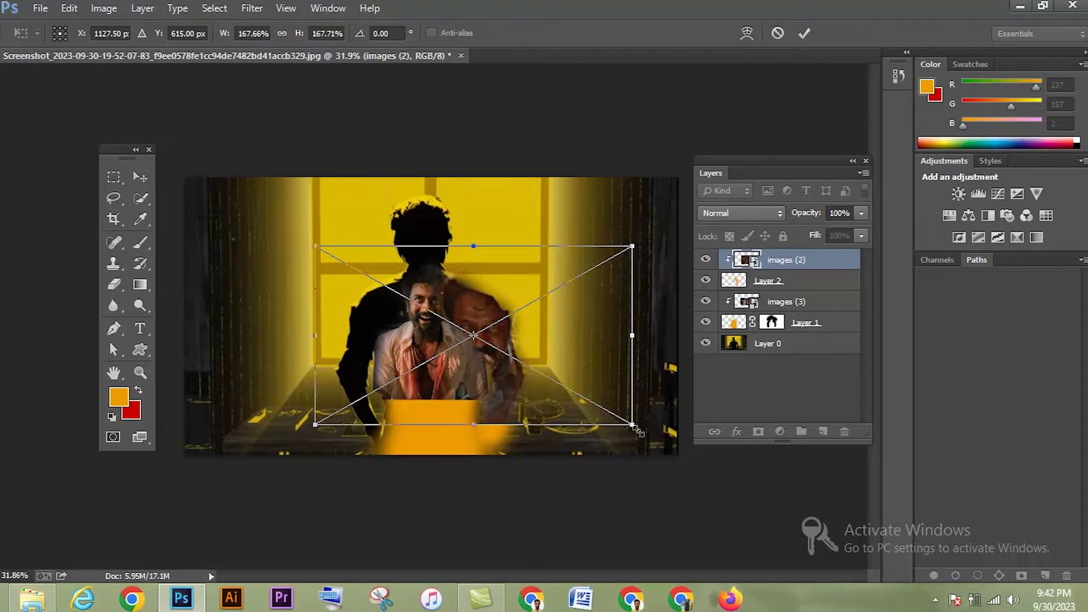
left_click_drag(643, 433, 673, 469)
left_click_drag(513, 340, 501, 319)
key("Return")
key("b")
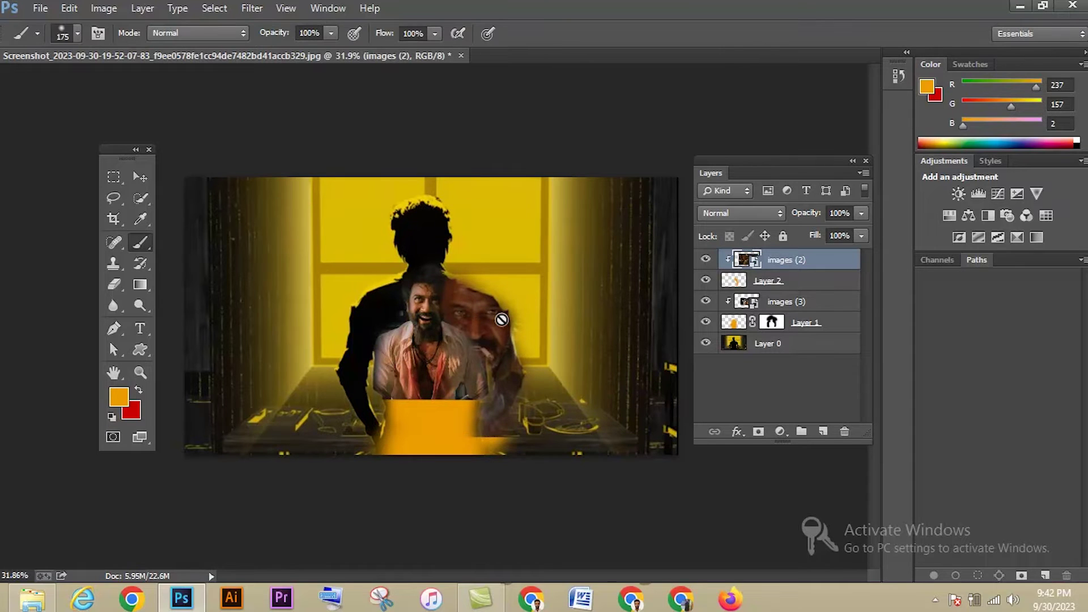
- Add a layer mask to Layer 2 and paint black over the spill outside the right-hand shoulder and arm
left_click(792, 281)
left_click(758, 432)
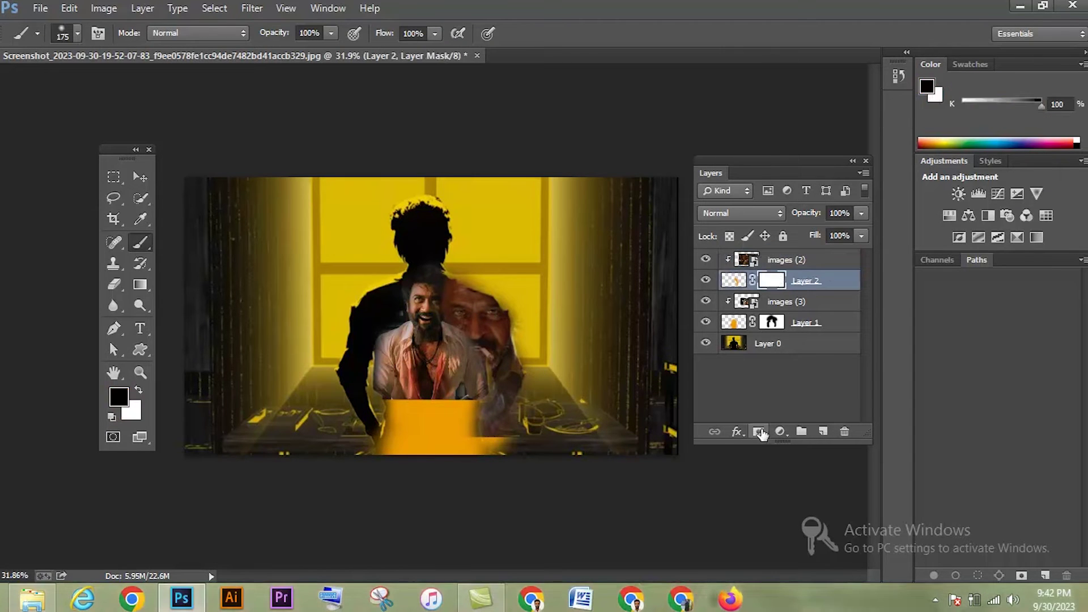
mouse_move(529, 331)
left_mouse_down()
mouse_move(510, 294)
mouse_move(468, 264)
left_mouse_up()
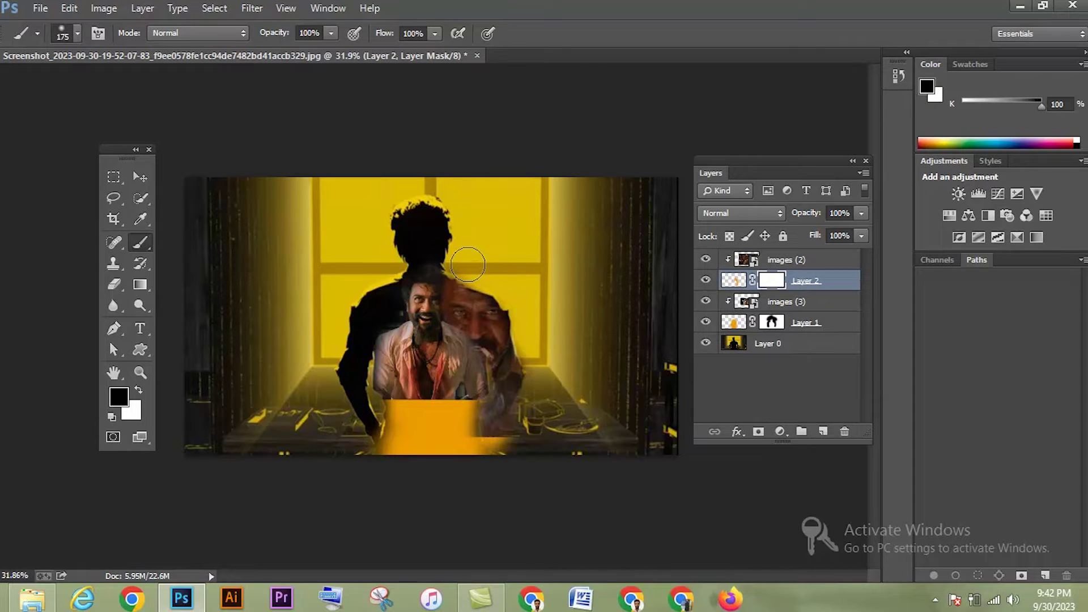
mouse_move(529, 443)
left_mouse_down()
mouse_move(502, 450)
mouse_move(522, 438)
mouse_move(510, 461)
mouse_move(543, 426)
left_mouse_up()
- Reduce the brush size to 60 and clean up Layer 2's mask between the torso and the lower right-hand arm
key("bracketleft")
key("bracketleft")
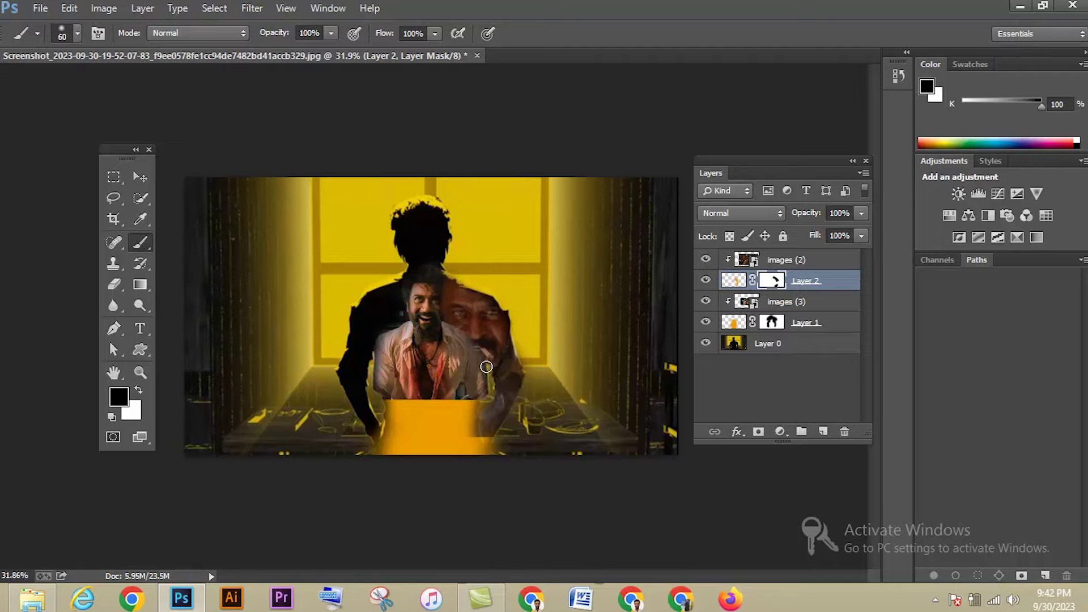
left_click(772, 323)
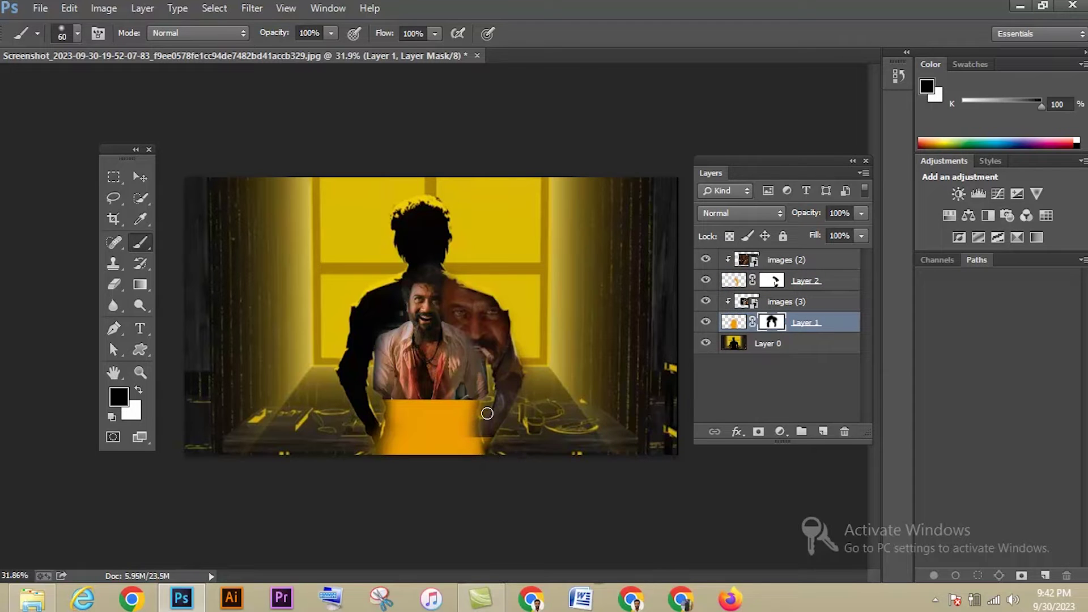
left_click(773, 280)
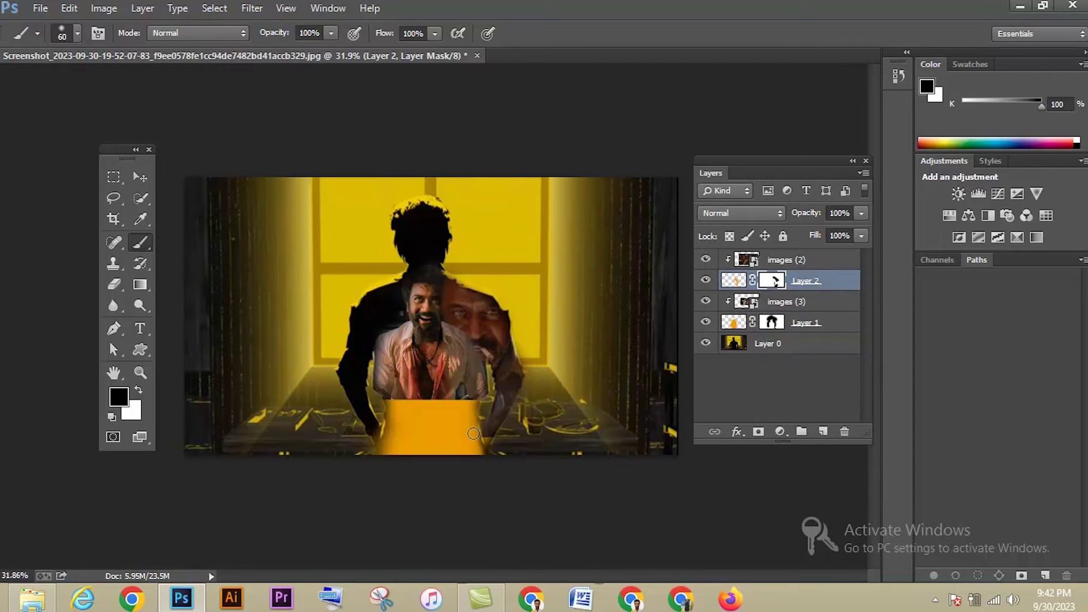
left_click_drag(505, 445, 497, 449)
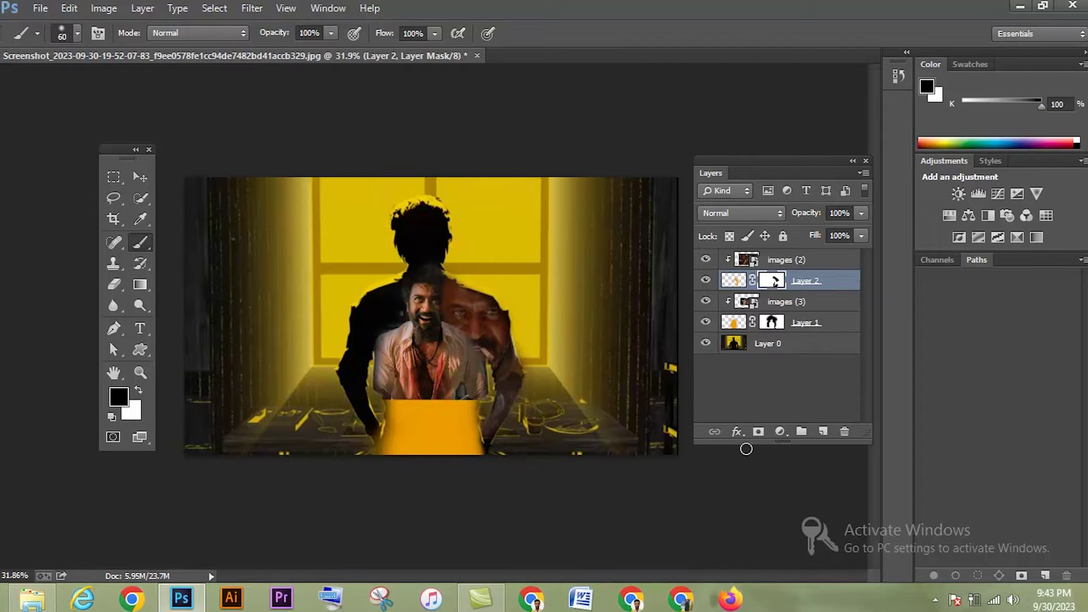
left_click(796, 322)
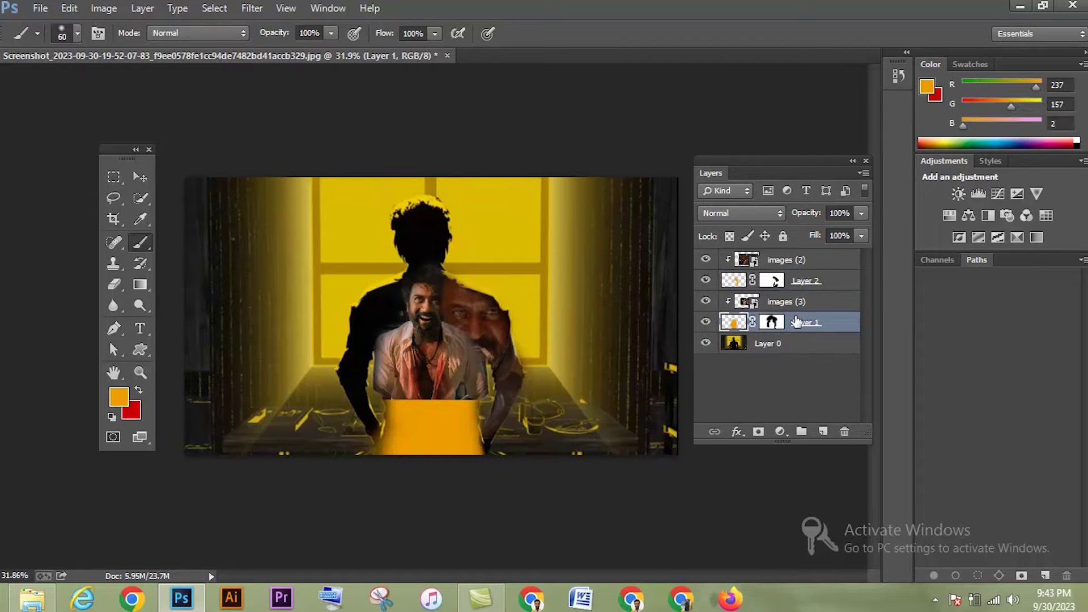
left_click(40, 8)
left_click(84, 280)
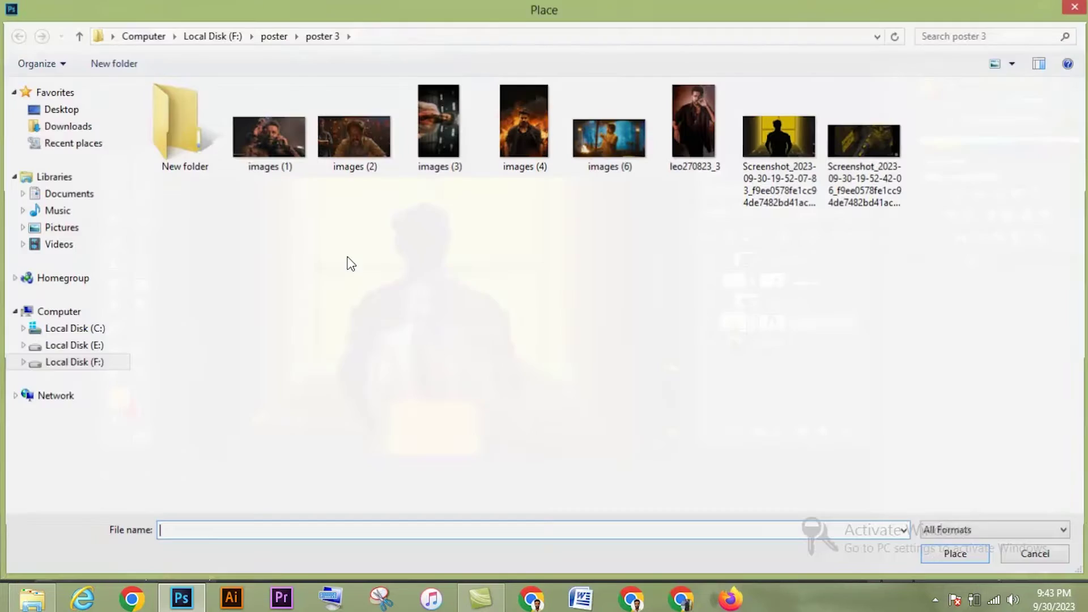
left_click(873, 158)
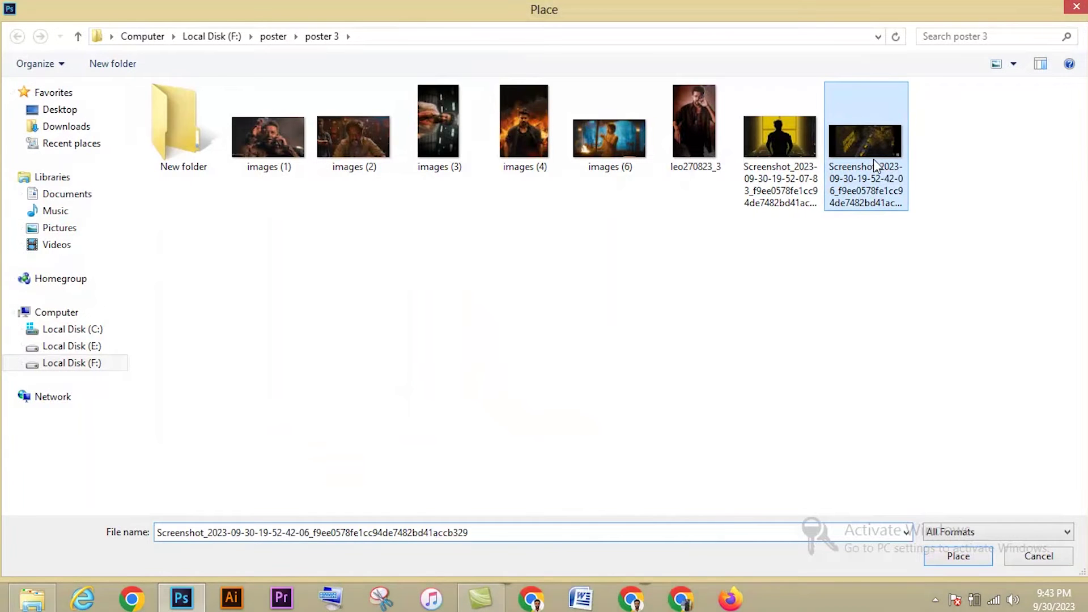
left_click(947, 560)
left_click_drag(583, 311, 549, 430)
mouse_move(641, 321)
left_mouse_down()
mouse_move(498, 366)
mouse_move(503, 384)
mouse_move(477, 426)
mouse_move(490, 417)
left_mouse_up()
key("Return")
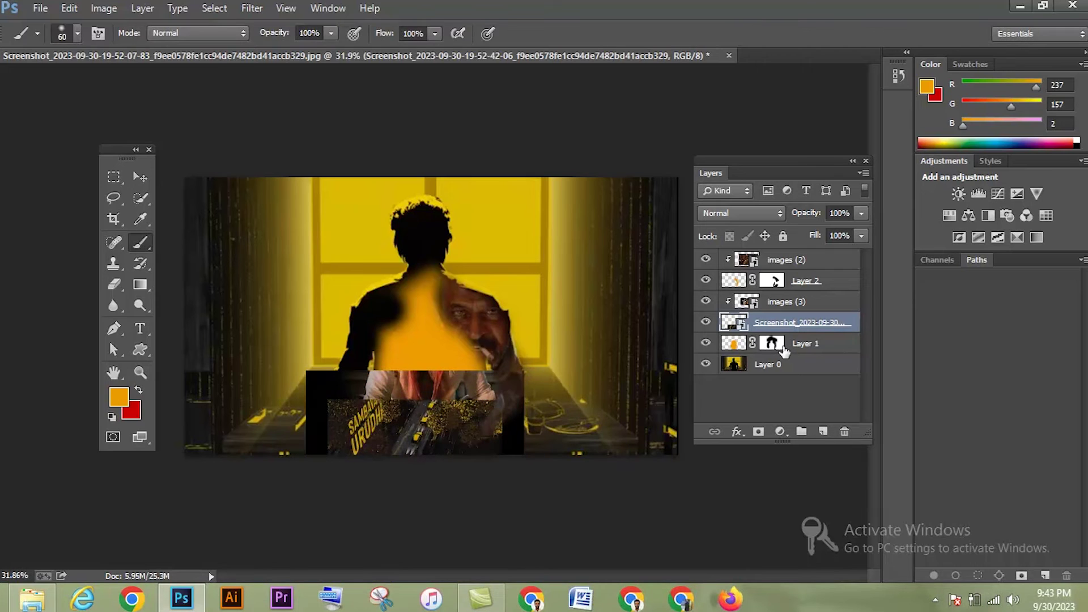
- Move the placed screenshot layer above images (3) and clip it to Layer 1
left_click_drag(826, 319, 825, 299)
left_click(810, 328, "alt")
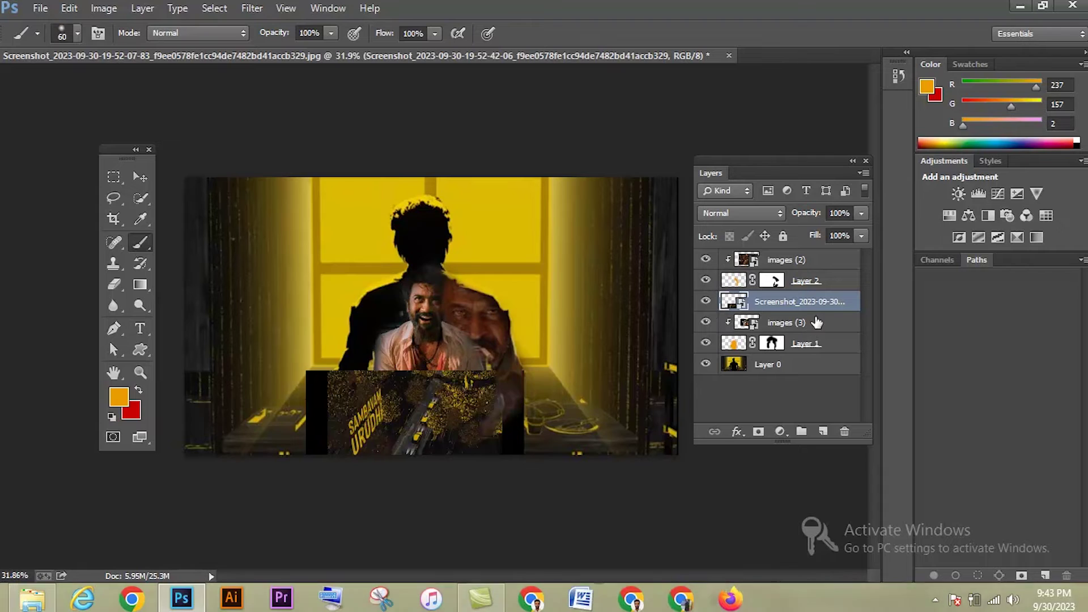
left_click(814, 308, "alt")
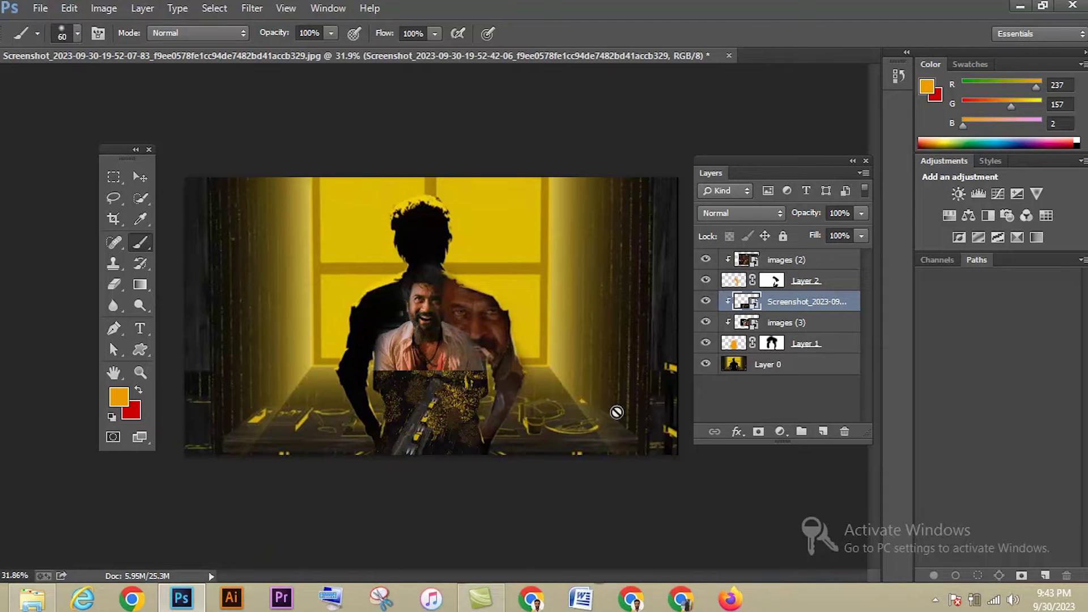
- Rotate the placed screenshot layer slightly clockwise and reposition it so its top edge follows the central man's torso
key("ctrl+t")
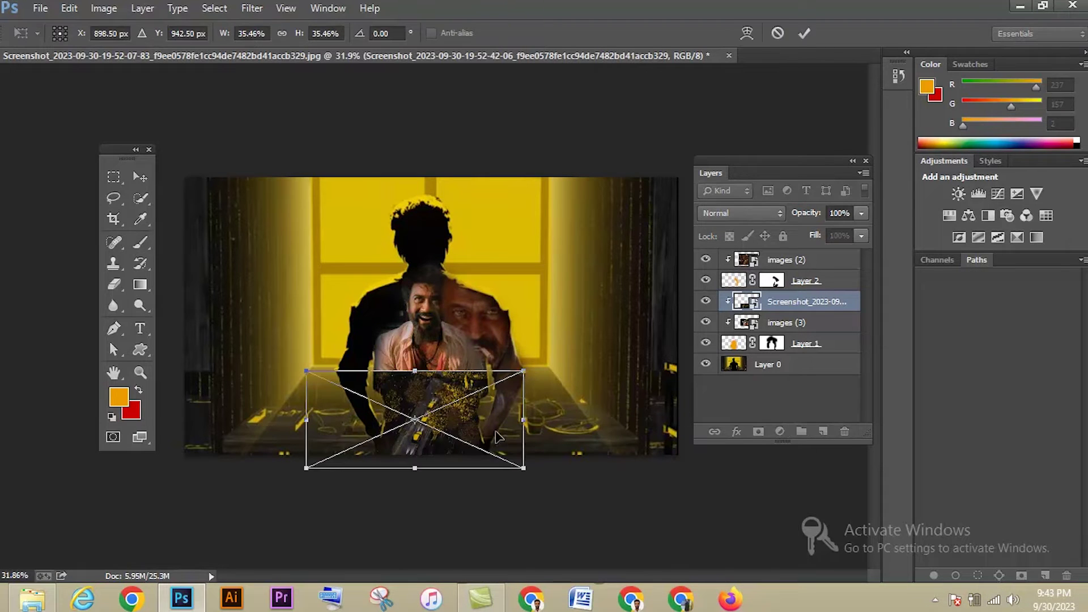
left_click_drag(545, 429, 545, 458)
left_click_drag(536, 397, 553, 391)
left_click_drag(449, 430, 451, 424)
key("Return")
- Add a layer mask to the screenshot layer and paint black along its upper edge to blend it into the shirt
key("b")
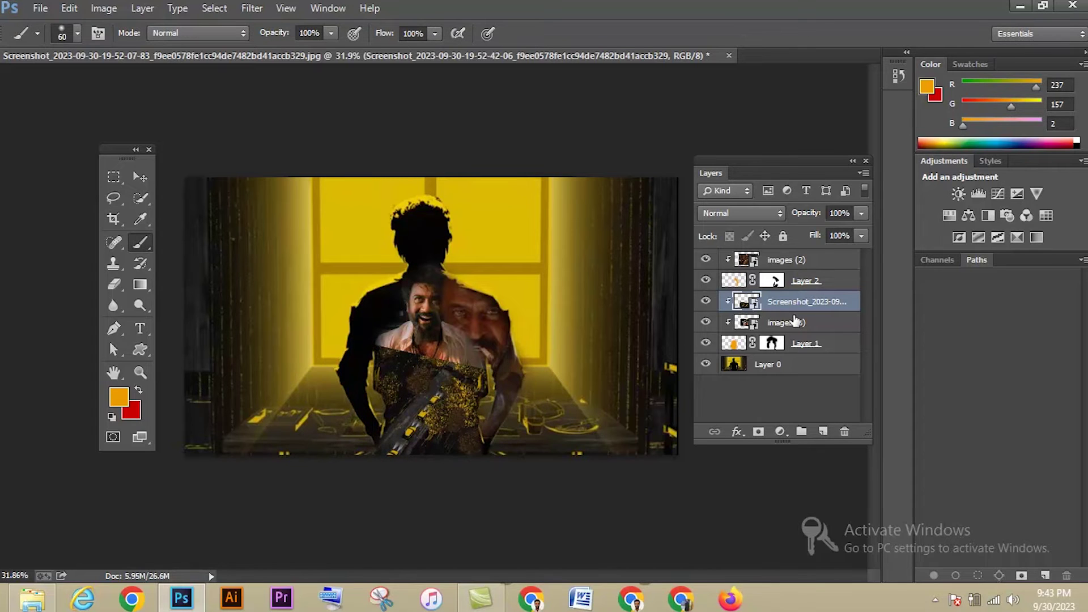
left_click(759, 432)
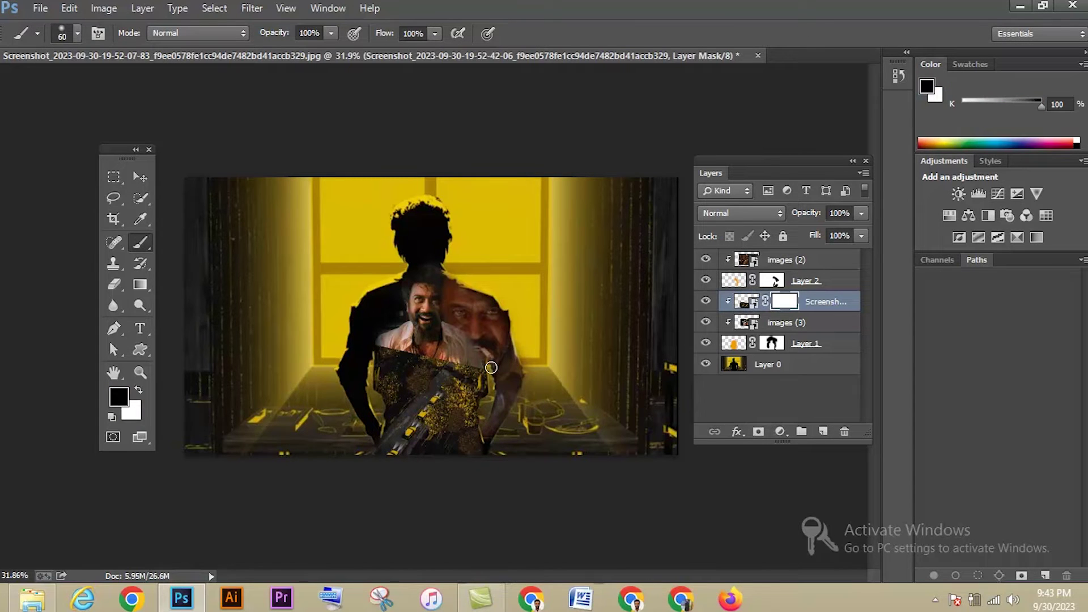
left_click_drag(488, 367, 387, 339)
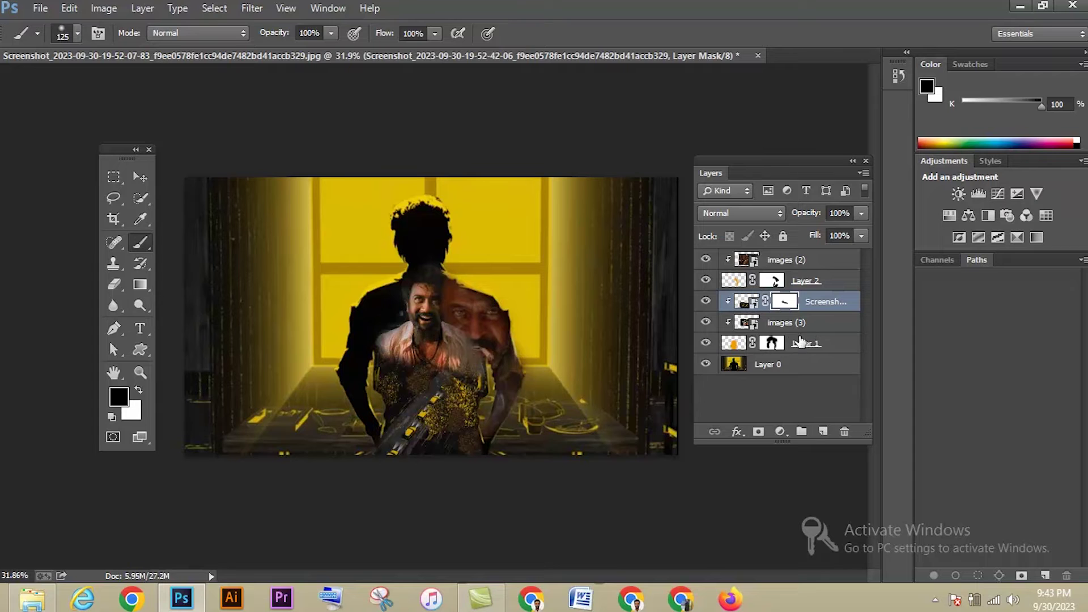
- Scale the images (3) layer to 165.69% and nudge it up and slightly left within the silhouette's torso
left_click(820, 322)
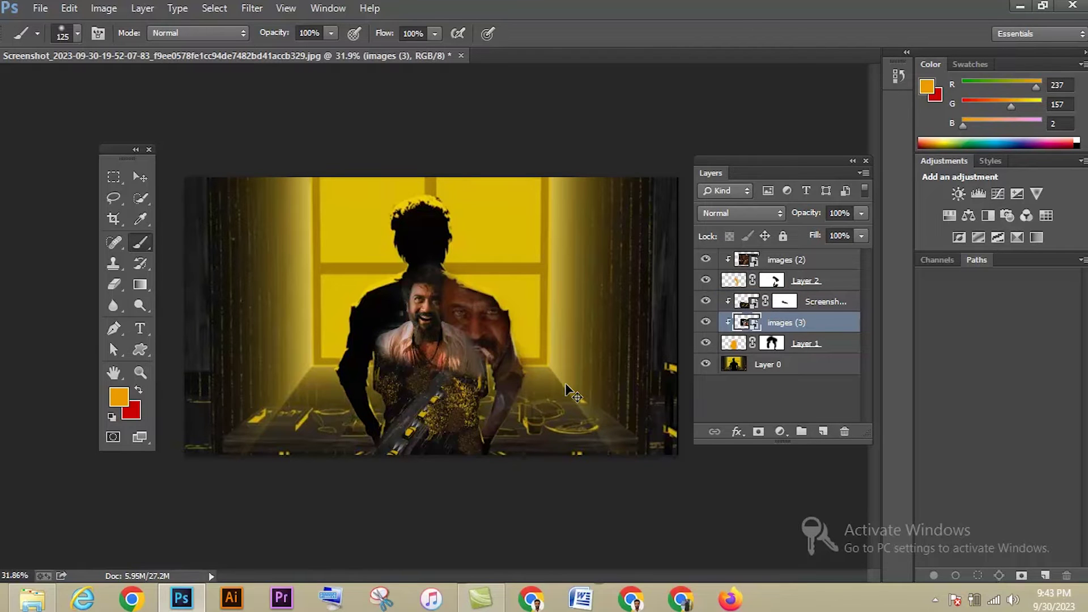
key("ctrl+t")
left_click_drag(569, 252, 591, 236)
left_click_drag(430, 303, 435, 301)
key("Left")
key("Left")
key("Left")
key("Left")
key("Left")
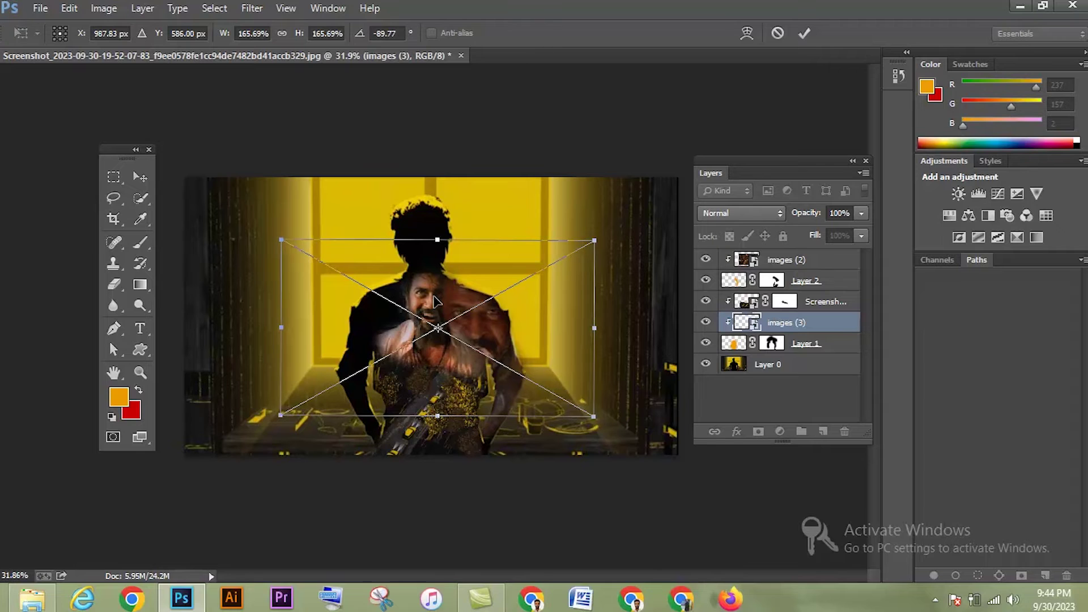
key("Up")
key("Up")
key("Up")
key("Up")
key("Up")
key("Up")
key("Up")
key("Up")
key("Up")
key("Right")
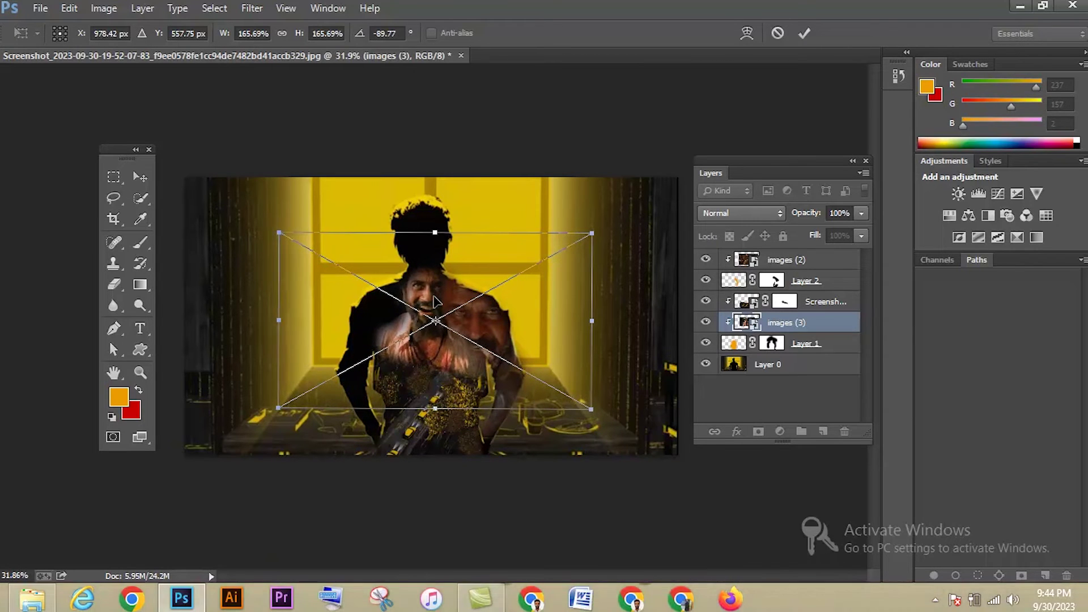
key("Return")
key("b")
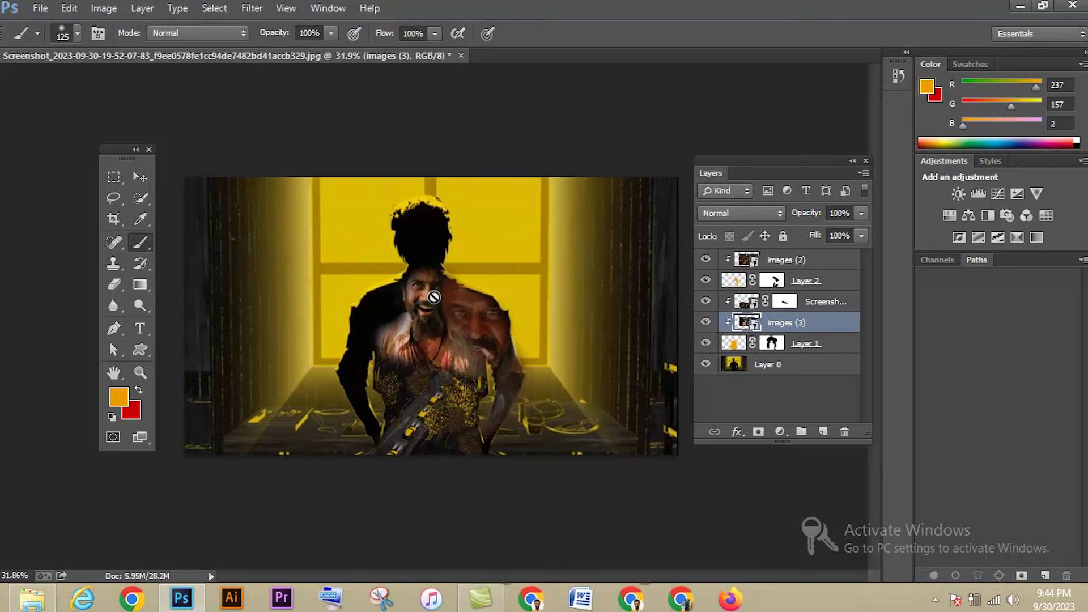
key("v")
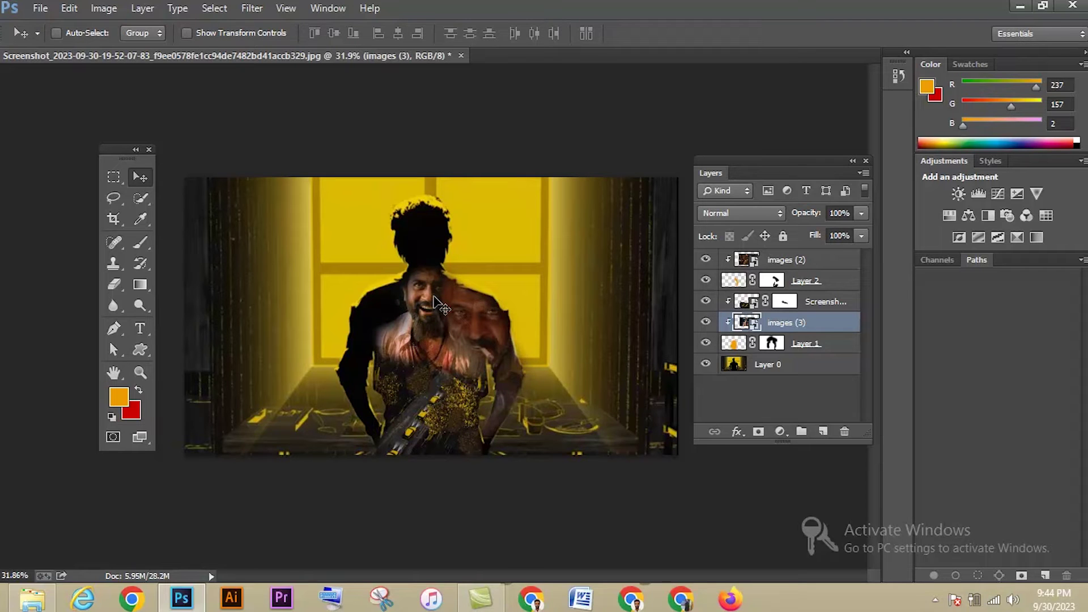
- Create a new layer above images (2) and paint orange over the silhouette's left-hand forearm with an 80 px brush
left_click(801, 261)
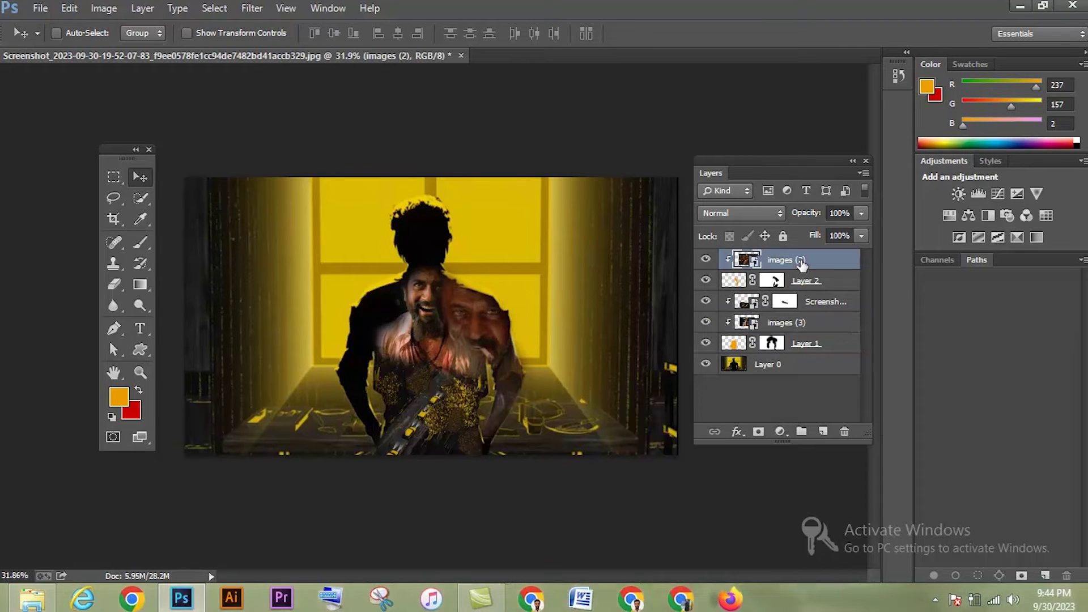
left_click(824, 431)
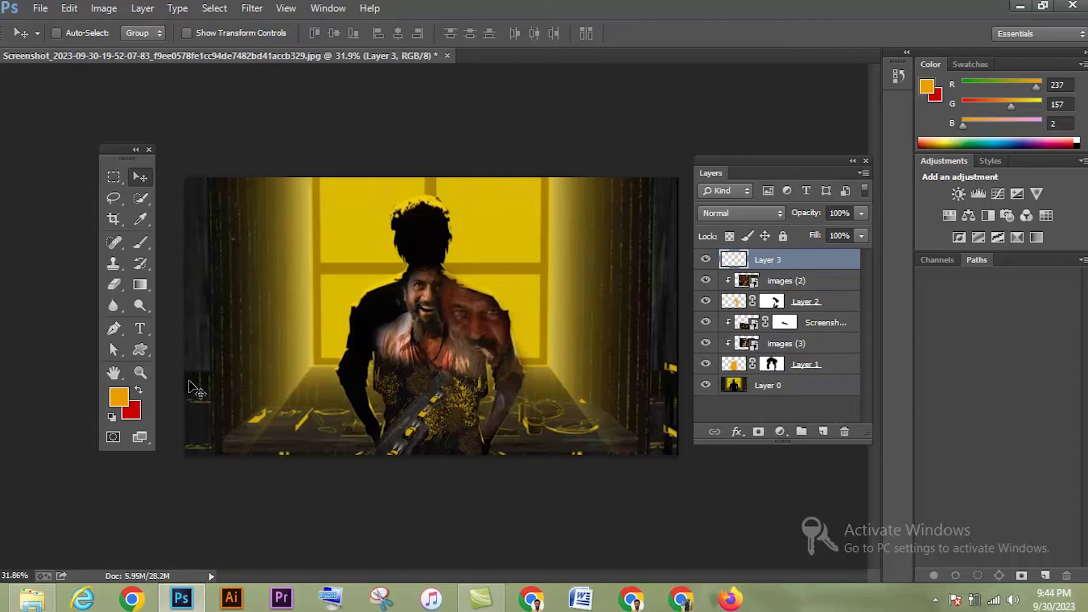
left_click(140, 242)
left_click(176, 246)
key("bracketleft")
key("bracketleft")
key("bracketleft")
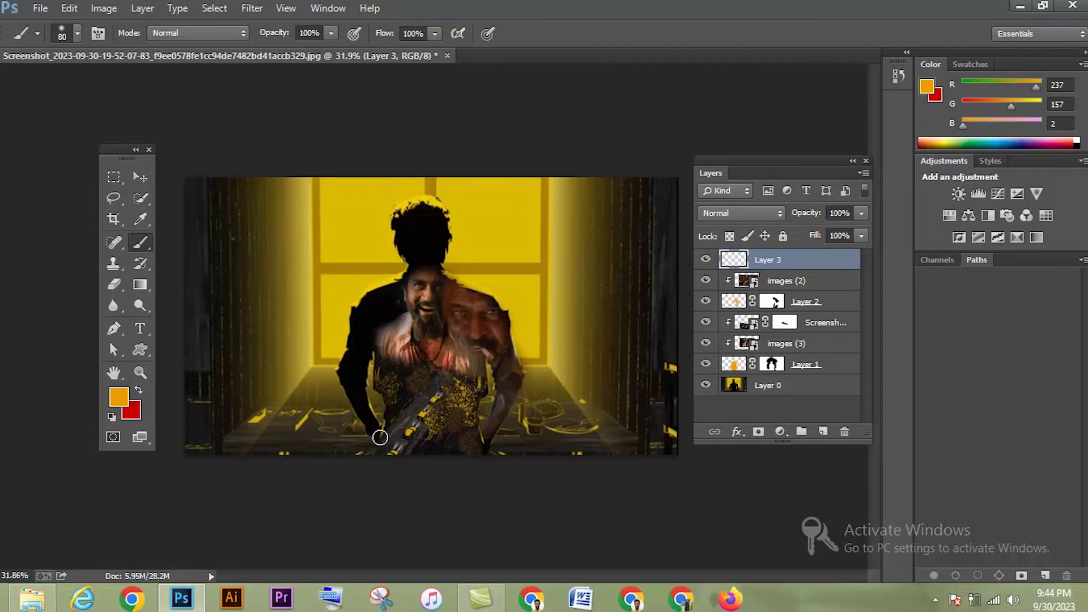
left_click(352, 381, "shift")
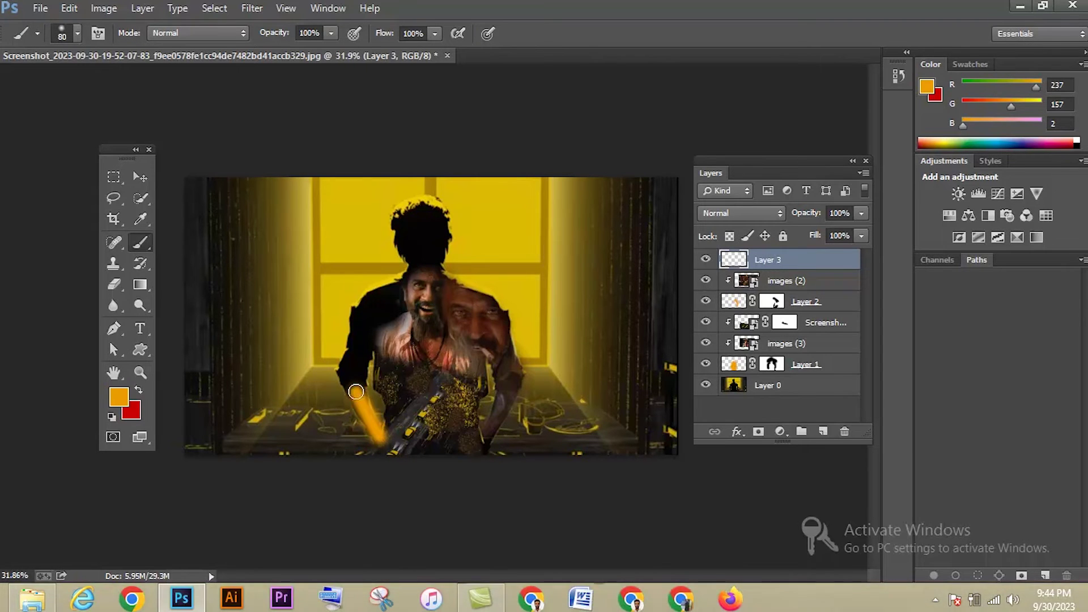
- Enlarge the brush up to 150 and paint orange over the silhouette's left-hand upper arm and shoulder on Layer 3
mouse_move(351, 368)
left_mouse_down()
mouse_move(347, 377)
mouse_move(368, 343)
left_mouse_up()
left_click(358, 323, "shift")
key("bracketright")
key("bracketright")
mouse_move(347, 379)
left_mouse_down()
mouse_move(399, 293)
mouse_move(363, 335)
left_mouse_up()
key("bracketright")
key("bracketright")
key("bracketright")
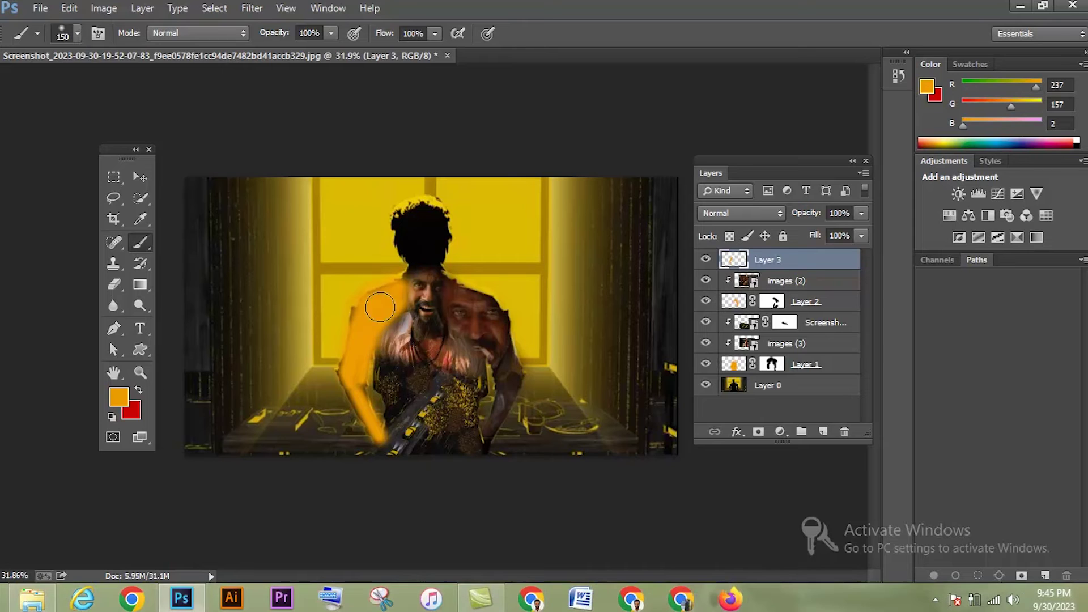
- Place the images (1) picture over the left-hand shoulder and clip it to Layer 3
left_click(40, 8)
left_click(58, 270)
double_click(283, 146)
left_click_drag(389, 340, 419, 266)
left_click_drag(498, 425, 488, 432)
left_click(822, 270, "alt")
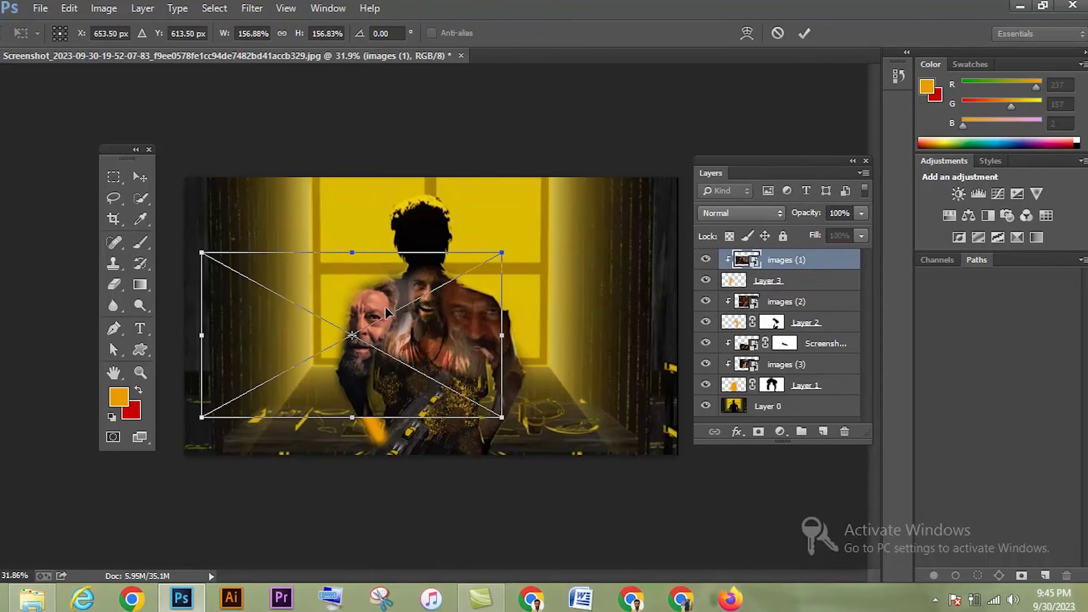
- Enlarge the images (1) picture to about 181% and shift it so the face fills the left-hand shoulder
left_click_drag(363, 340, 383, 335)
left_click_drag(517, 416, 542, 435)
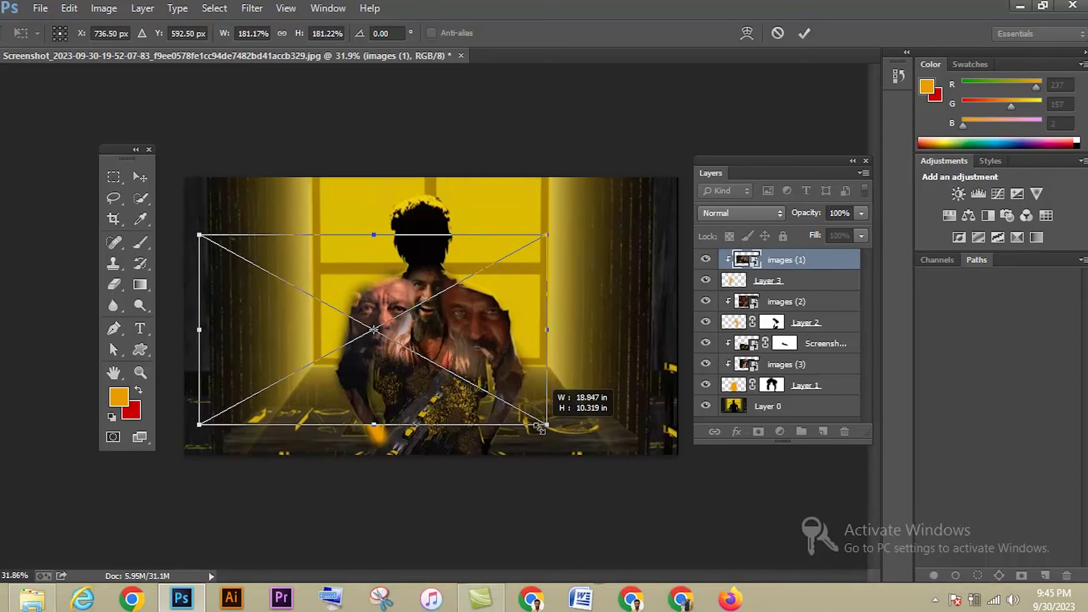
key("Return")
- Add a layer mask to Layer 3 and paint black over the spill around the left-hand arm and torso, reducing the brush to 80
left_click(810, 280)
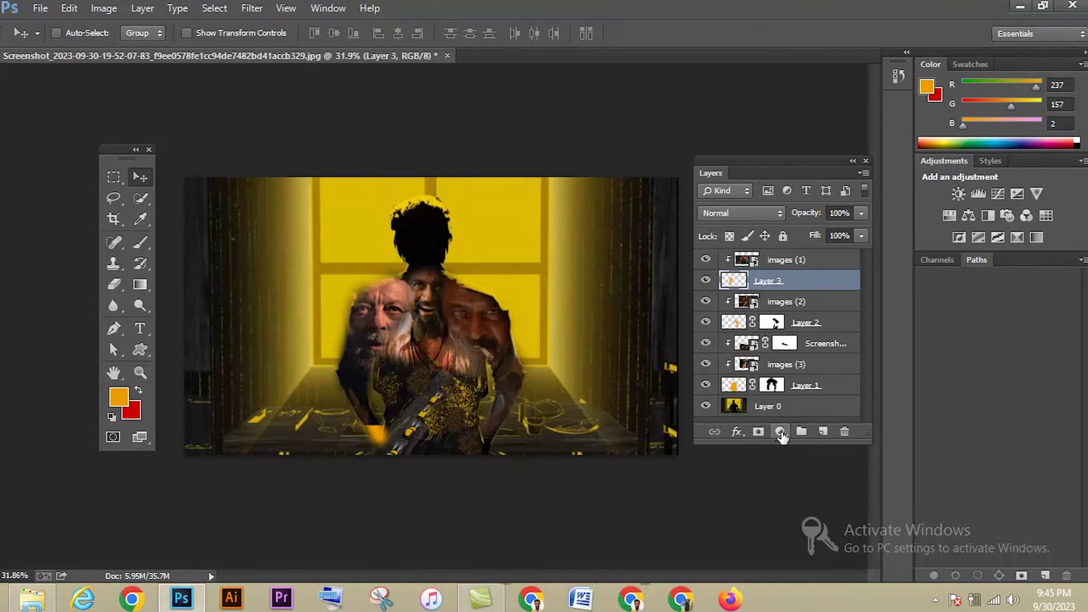
left_click(758, 431)
key("b")
left_click_drag(413, 435, 369, 444)
key("bracketleft")
key("bracketleft")
key("bracketleft")
key("bracketleft")
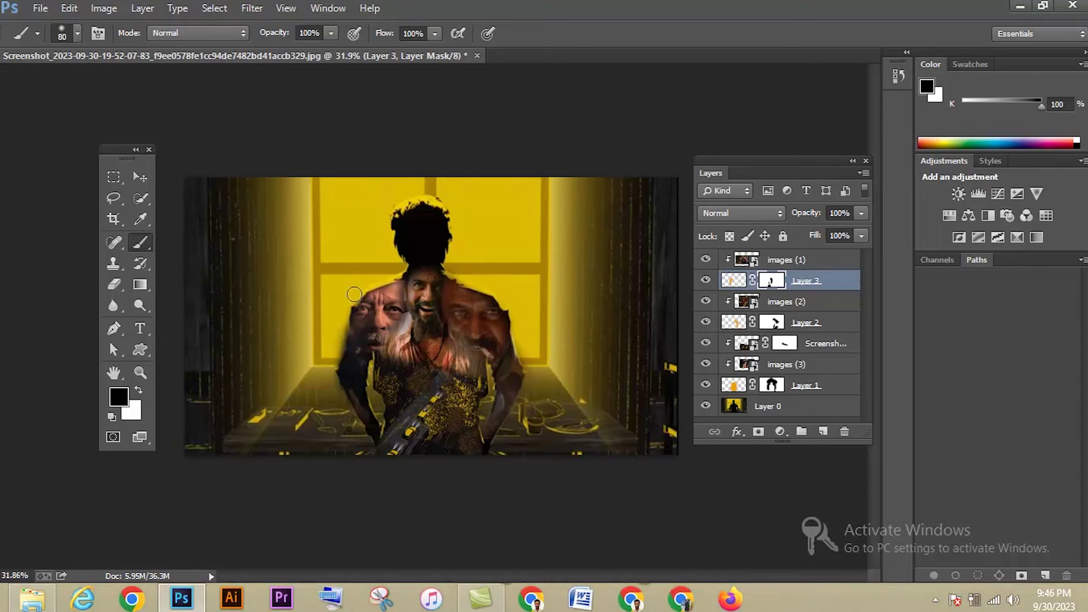
- Touch up Layer 2's mask beside the central face to reveal more of its right-hand side
left_click(772, 323)
key("x")
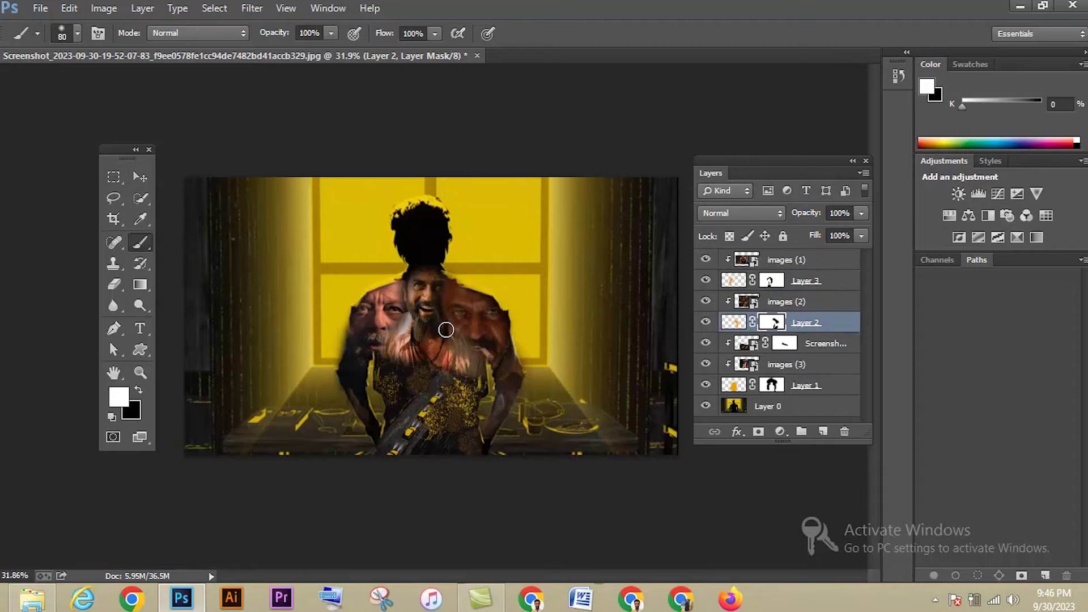
key("x")
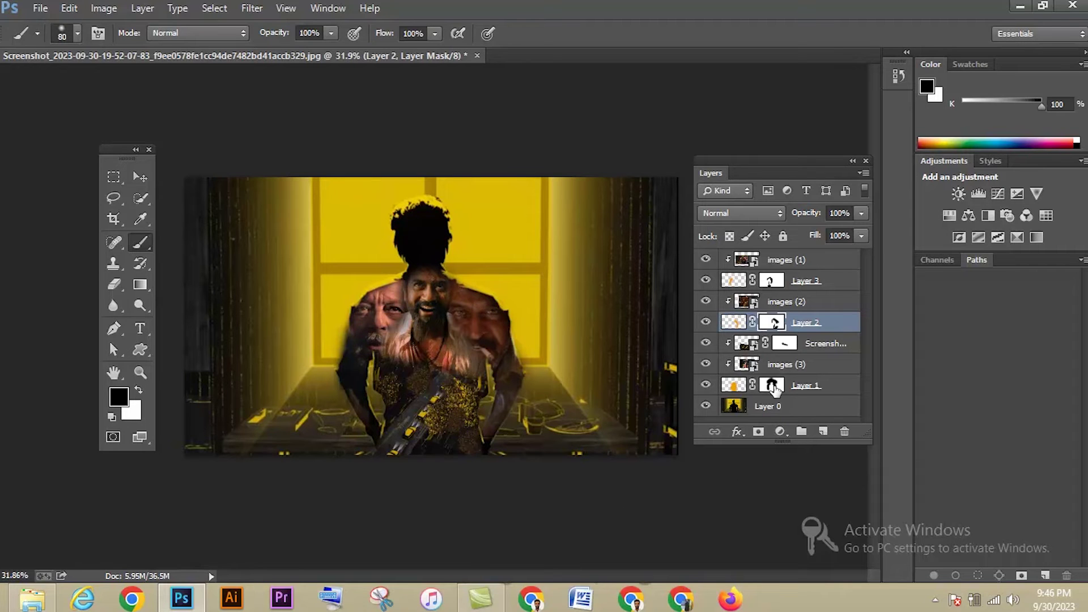
- Transform the images (3) layer slightly to refine how the central face fits between the two shoulder portraits
left_click(800, 367)
key("ctrl+t")
mouse_move(597, 415)
left_mouse_down()
mouse_move(621, 425)
mouse_move(608, 417)
left_mouse_up()
key("Return")
- Paint white on Layer 1's mask over the silhouette's neck to reveal the central man's forehead and hair
key("b")
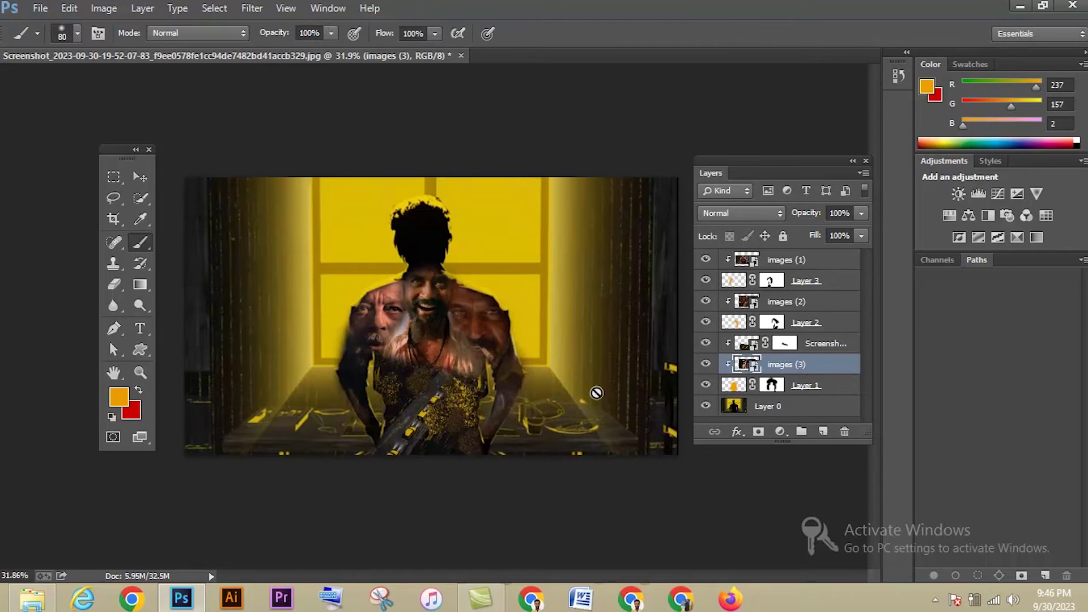
left_click(734, 390)
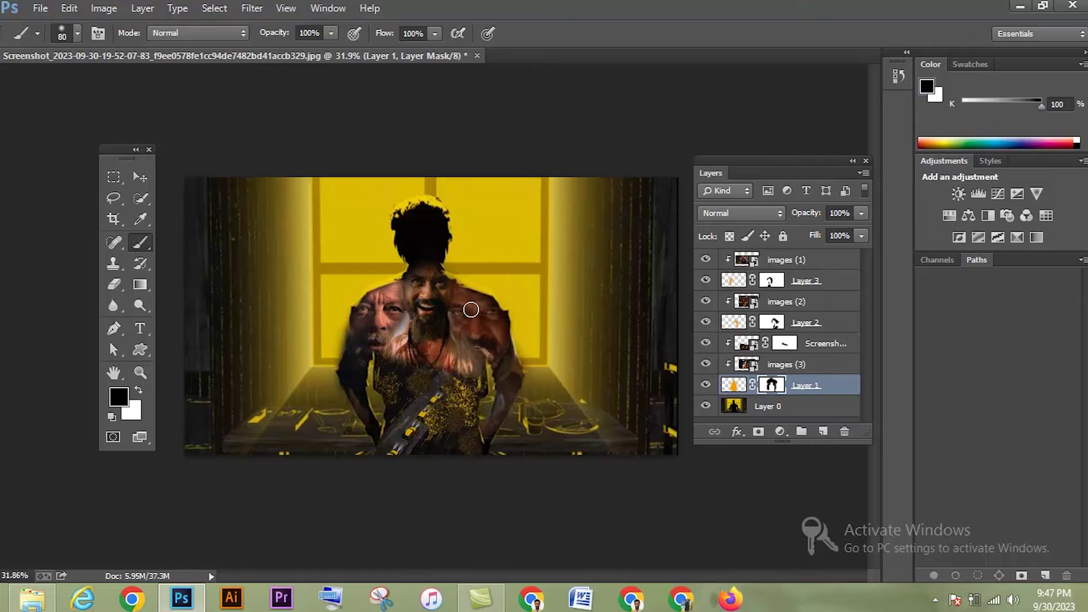
key("x")
mouse_move(414, 267)
left_mouse_down()
mouse_move(438, 260)
mouse_move(404, 276)
mouse_move(442, 283)
mouse_move(439, 257)
mouse_move(410, 251)
left_mouse_up()
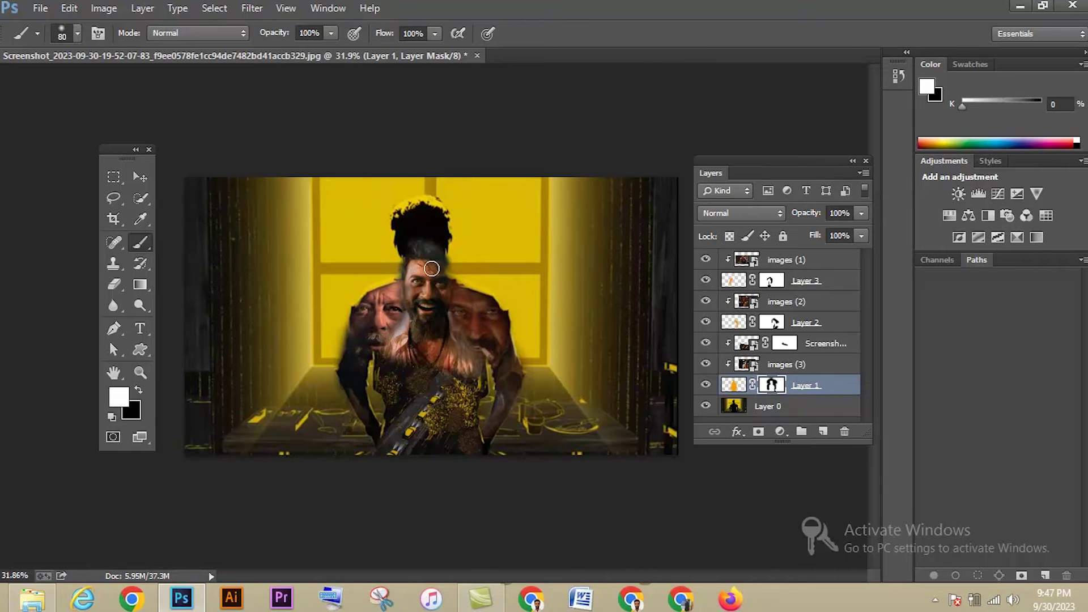
- Paint black on Layer 1's mask to remove the spill around the central man's forehead and hair
key("ctrl+plus")
key("ctrl+plus")
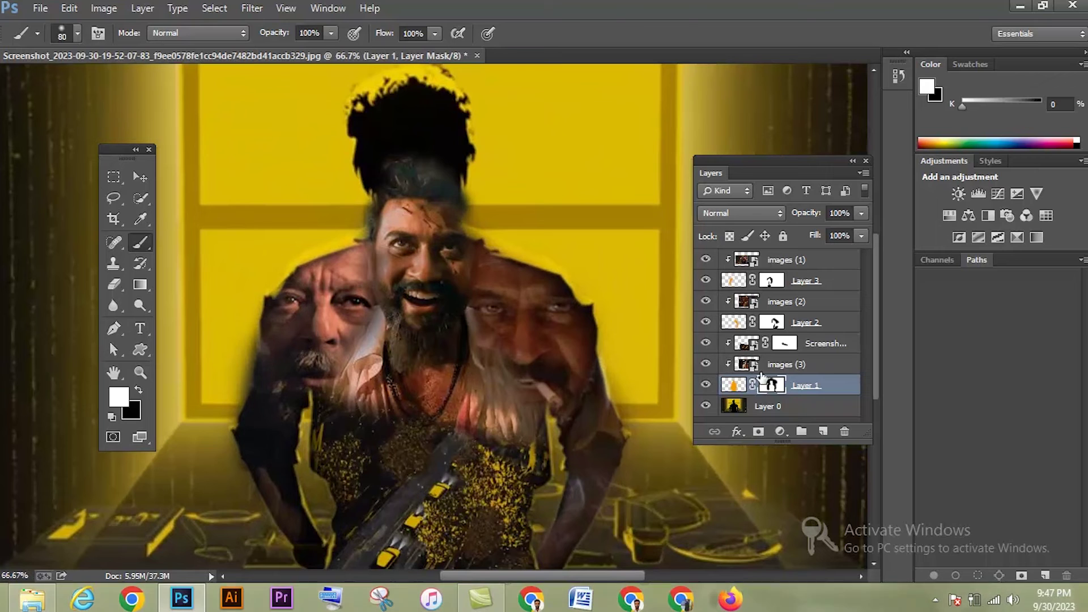
key("x")
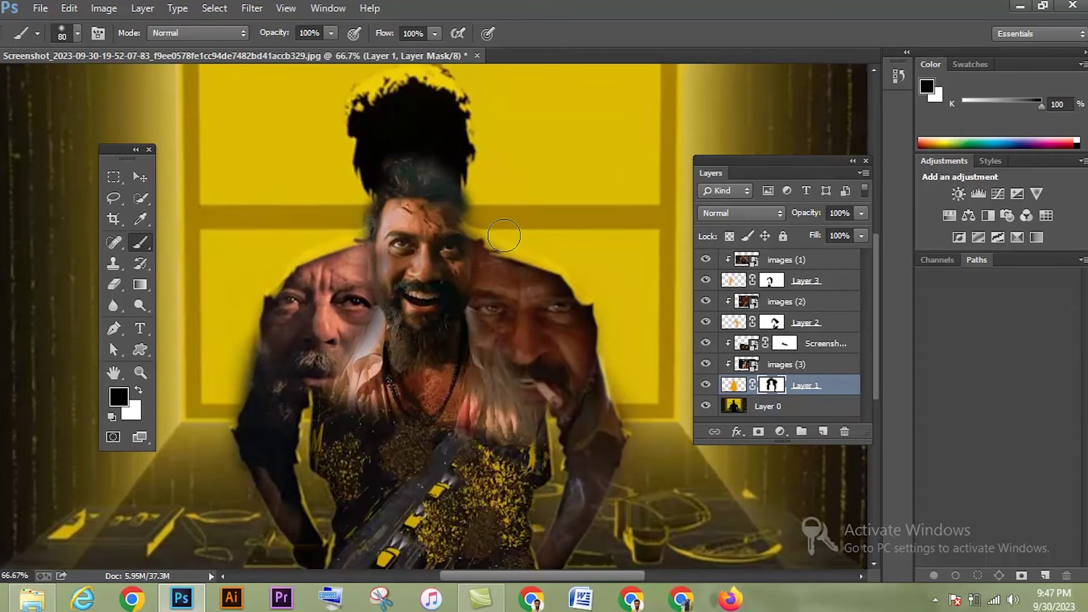
left_click_drag(486, 221, 480, 198)
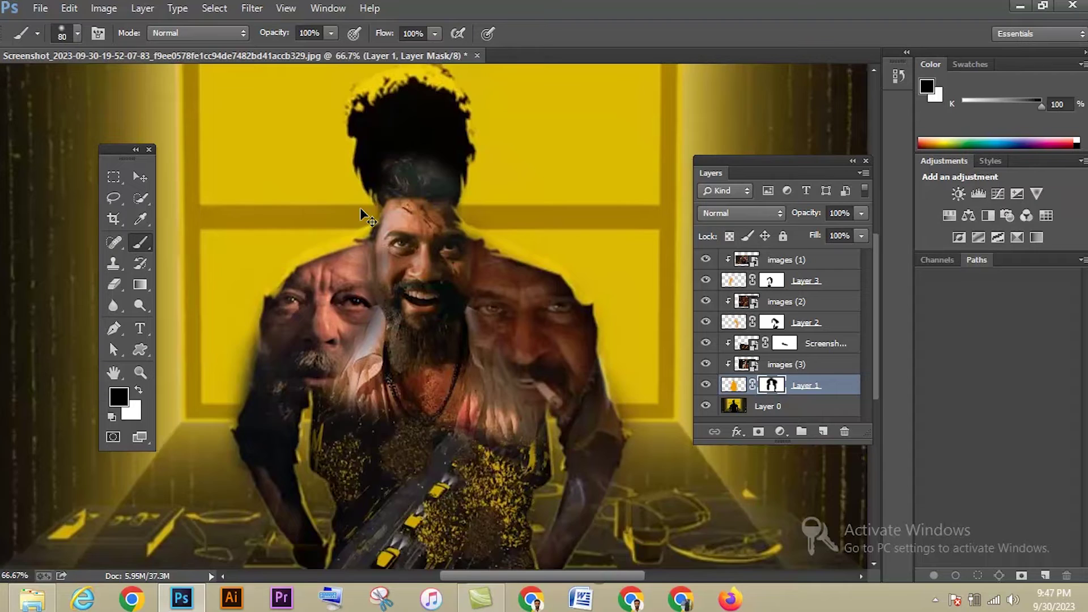
scroll(365, 215, "down", 3)
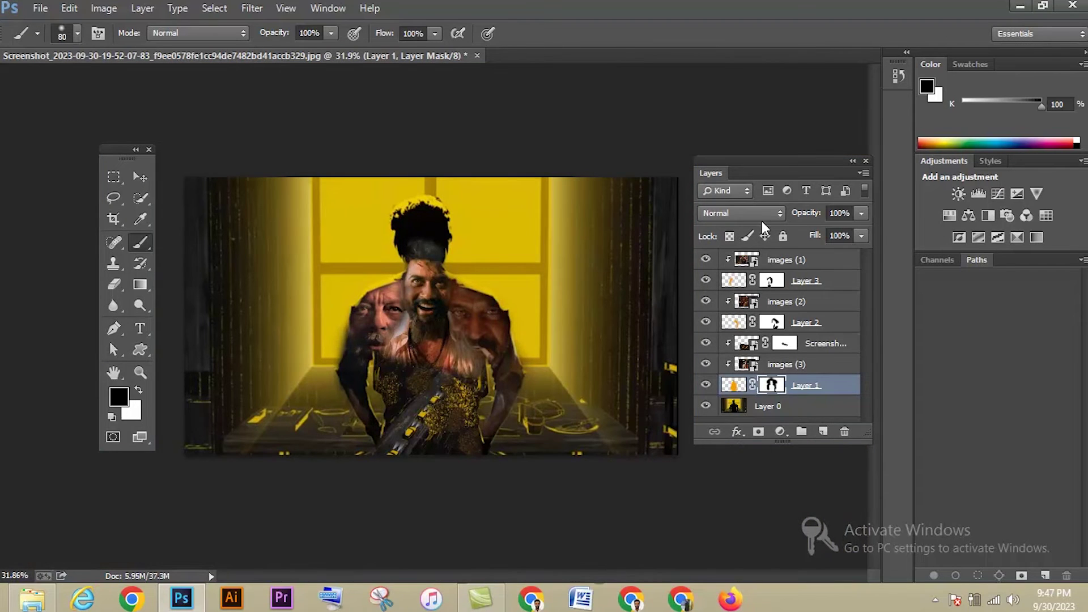
- Group all layers from images (1) down to Layer 1
left_click(792, 267)
left_click(831, 386, "shift")
key("ctrl+g")
- Select the man's silhouette on Layer 0 with the Quick Selection tool and copy it to a new layer
left_click(780, 286)
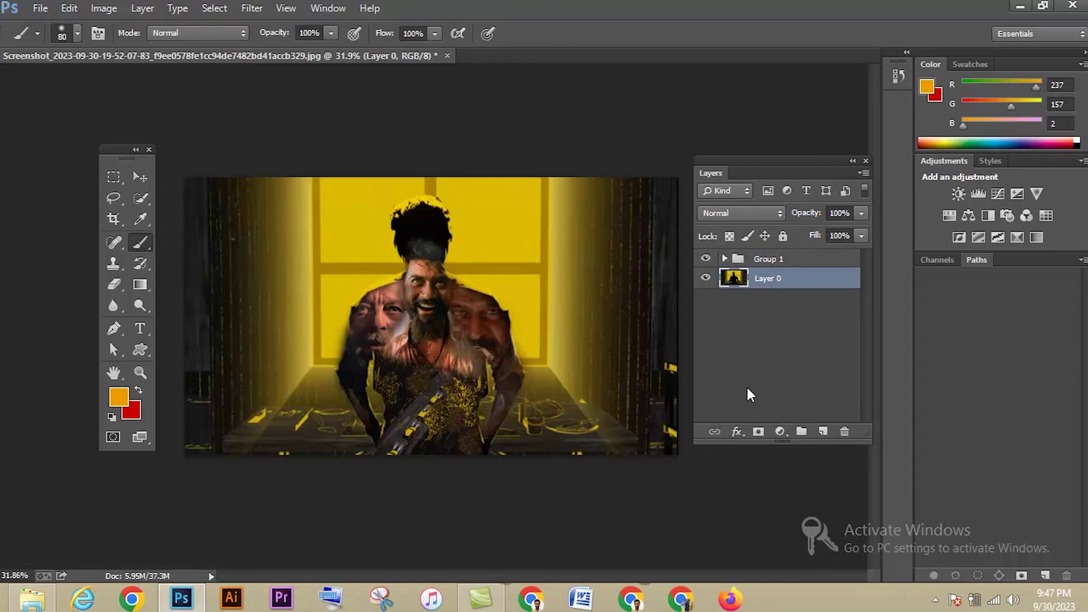
left_click_drag(138, 196, 192, 196)
mouse_move(408, 449)
left_mouse_down()
mouse_move(427, 313)
mouse_move(405, 213)
mouse_move(440, 213)
left_mouse_up()
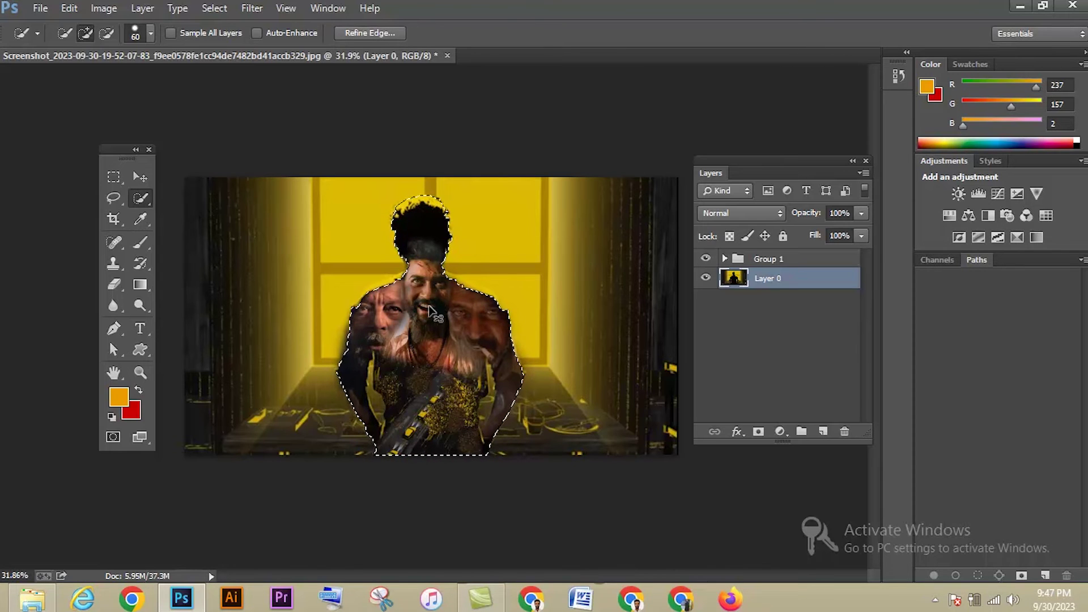
key("ctrl+j")
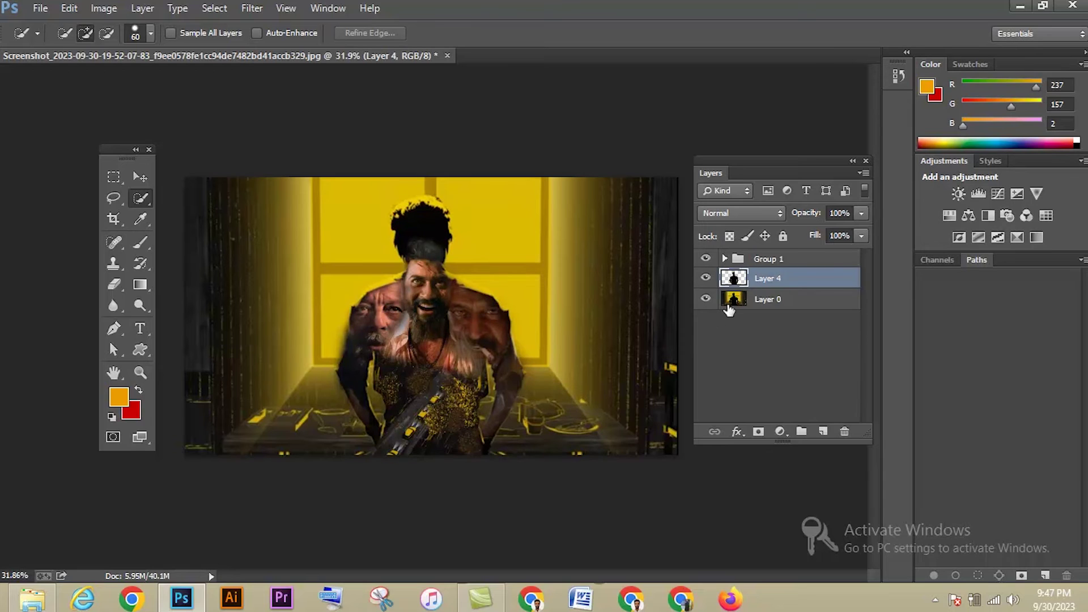
- Add the text "LCU" in Bebas Neue Bold directly above Layer 0, over the upper window panes
left_click(729, 306)
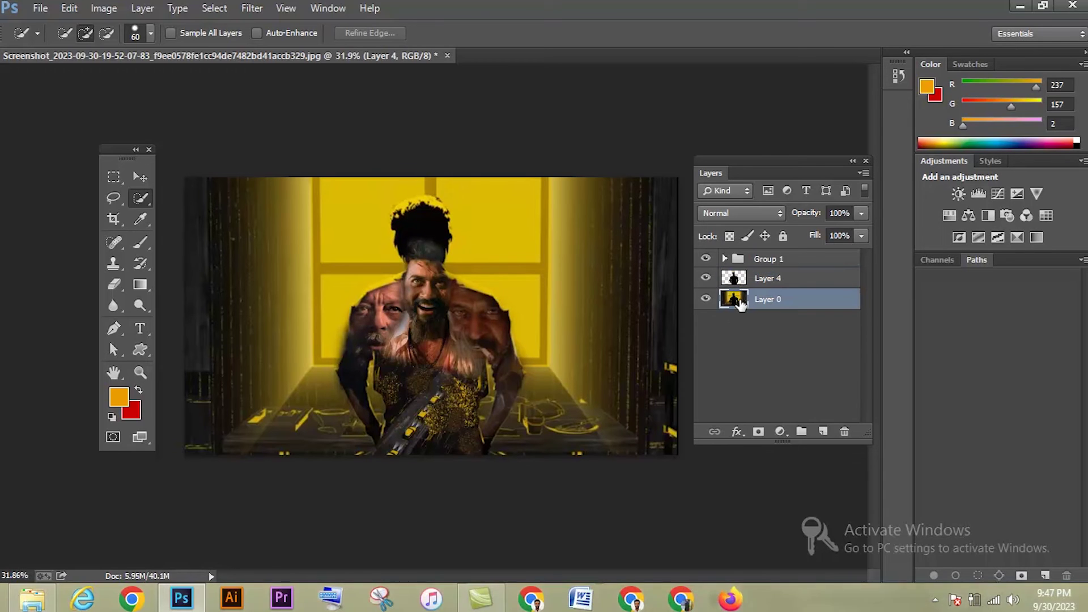
left_click(141, 329)
left_click(123, 34)
type("Bebas Neue")
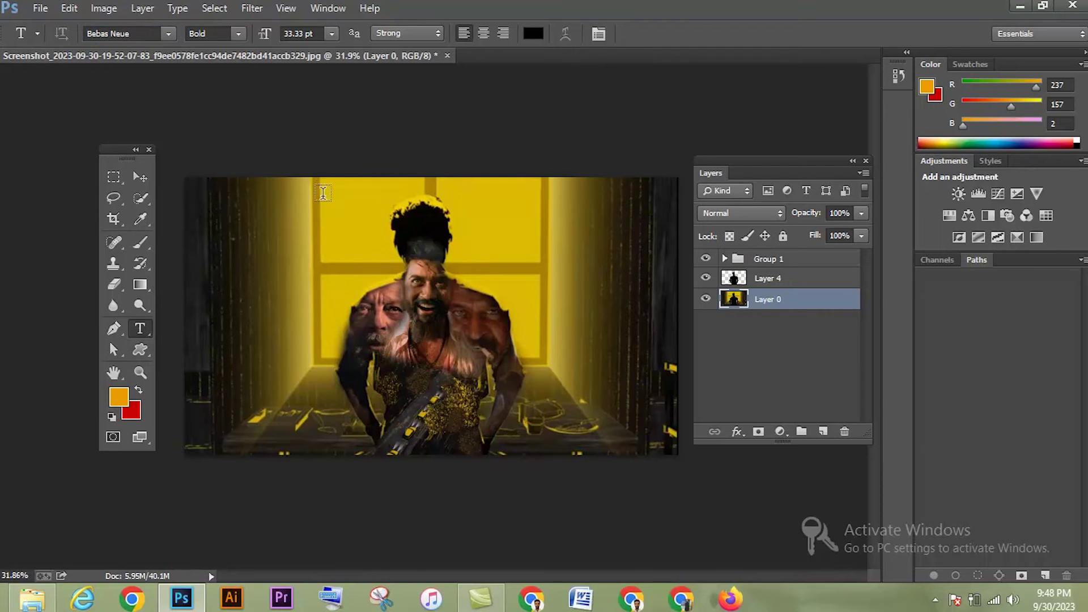
left_click(334, 221)
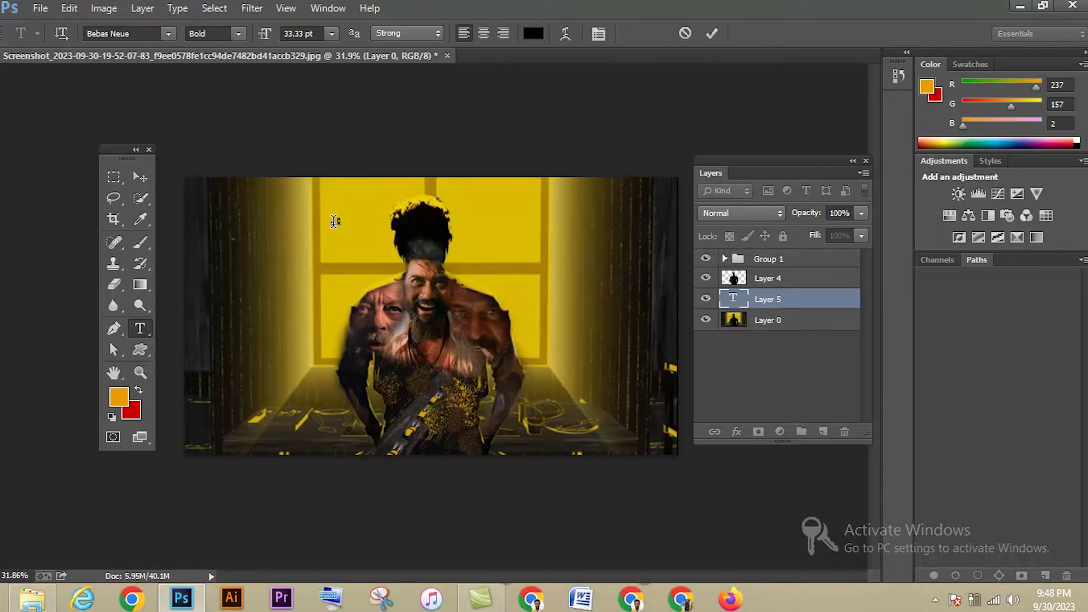
type("LCU")
- Enlarge the LCU text to span the yellow window and move it down behind the silhouette's head
key("ctrl+a")
left_click_drag(266, 37, 737, 89)
left_click(712, 34)
key("v")
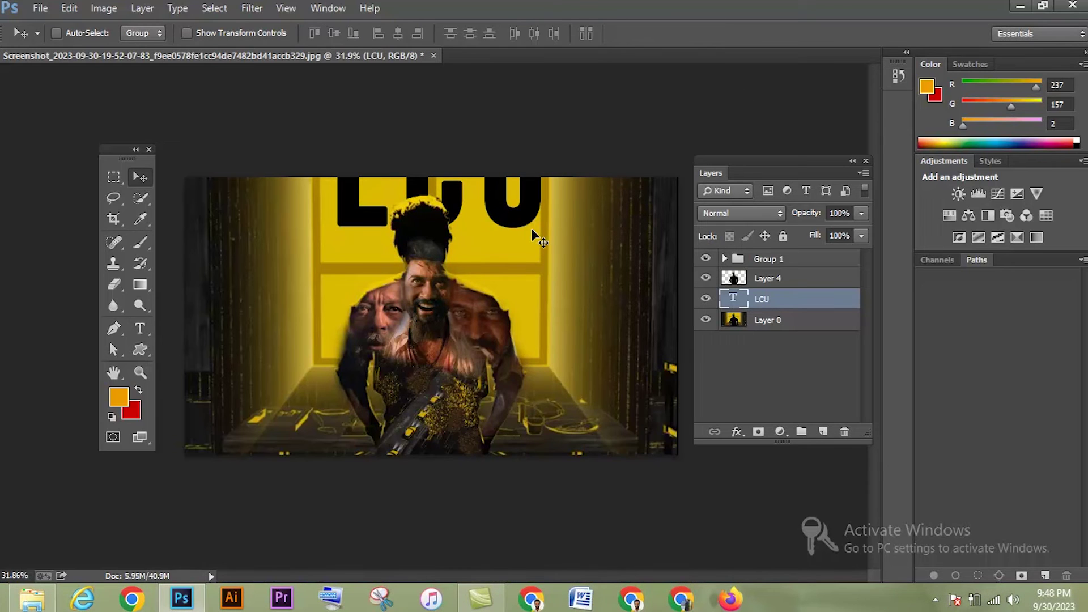
left_click_drag(523, 214, 516, 291)
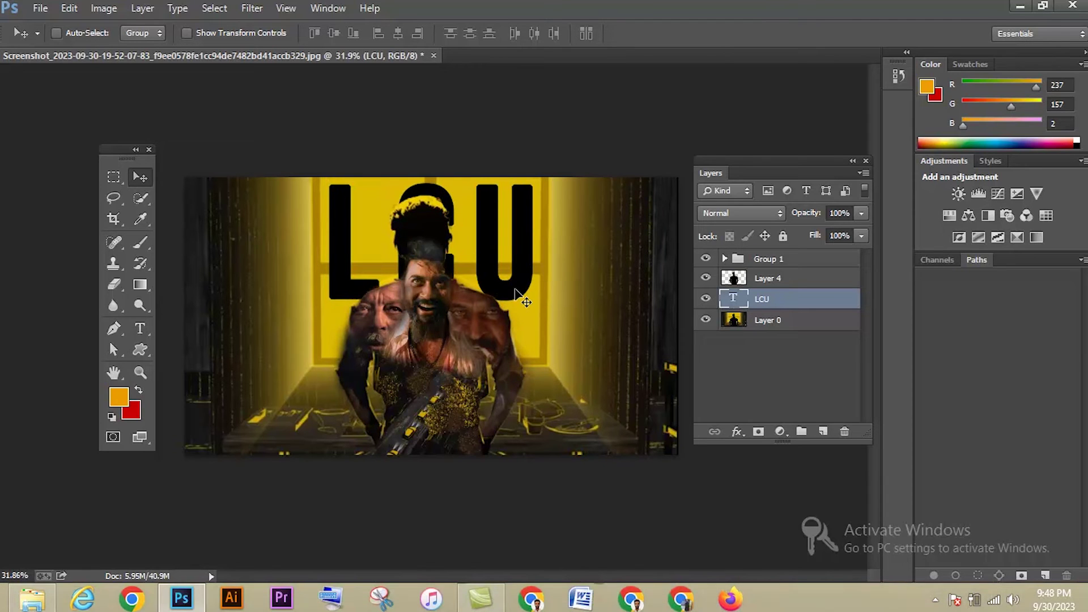
- Enlarge the LCU text slightly so it fills more of the yellow window's width
key("ctrl+t")
left_click_drag(553, 325, 561, 333)
key("Return")
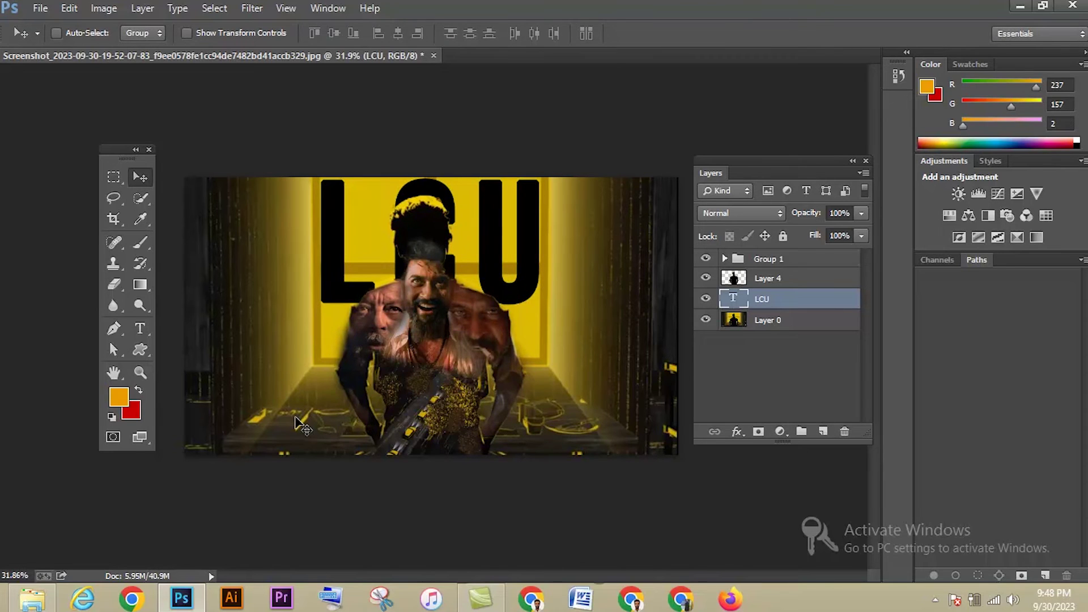
- Recolour the LCU text red using the swapped foreground colour
key("t")
double_click(486, 251)
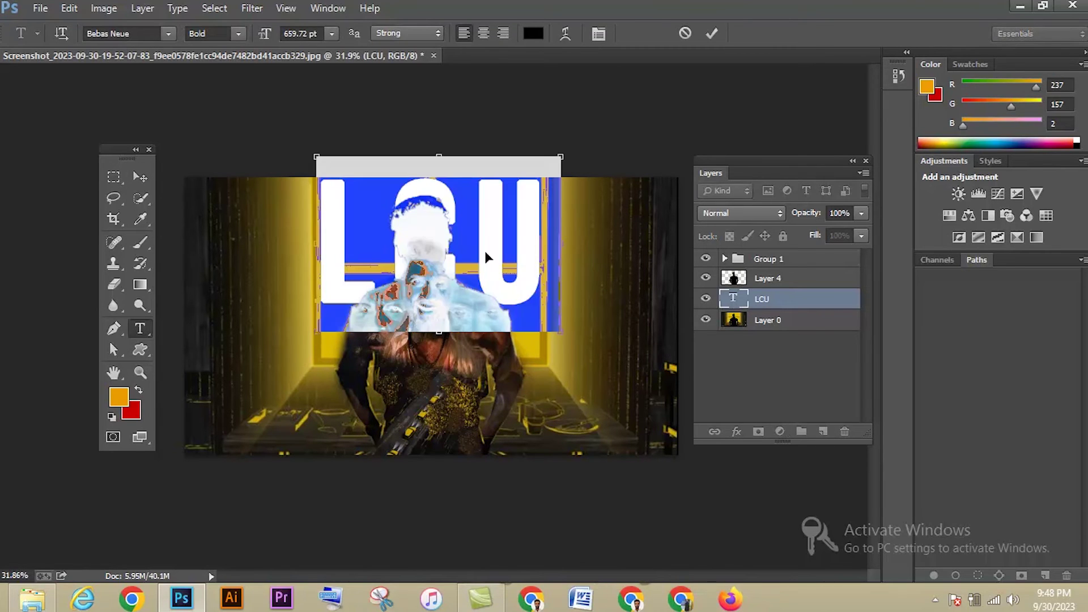
left_click(139, 391)
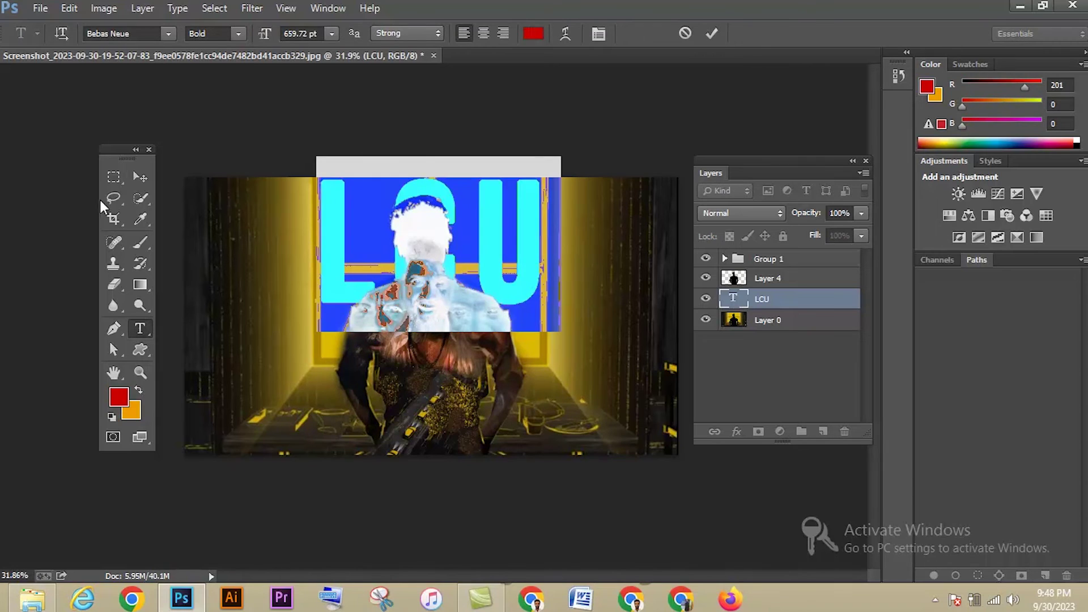
left_click(141, 177)
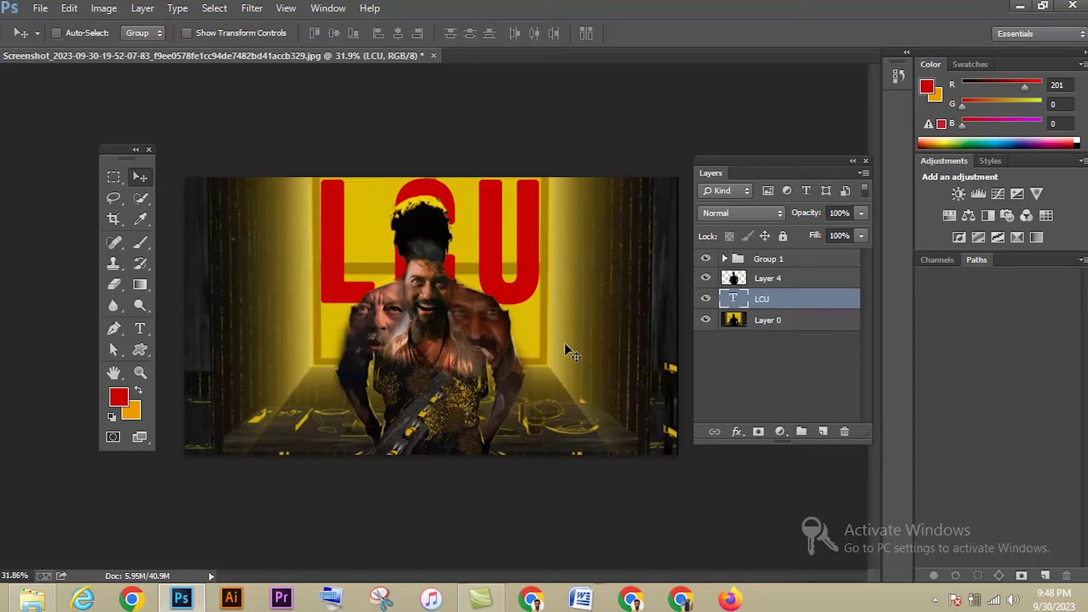
- Open the poster for video (poster 1).psd file from the poster folder
right_click(488, 57)
left_click(557, 151)
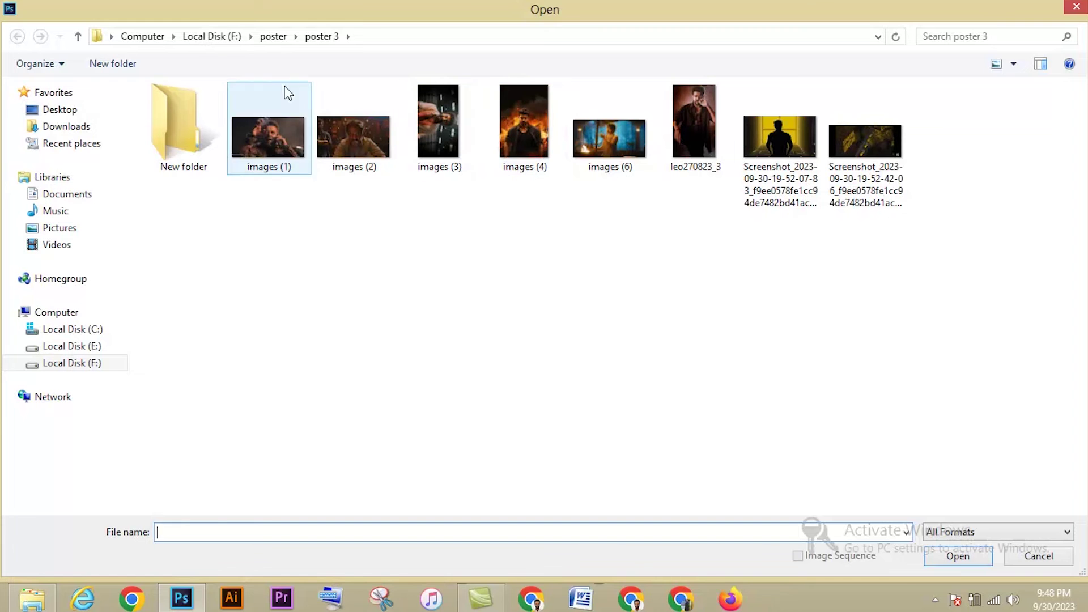
left_click(273, 36)
left_click(952, 130)
left_click(958, 556)
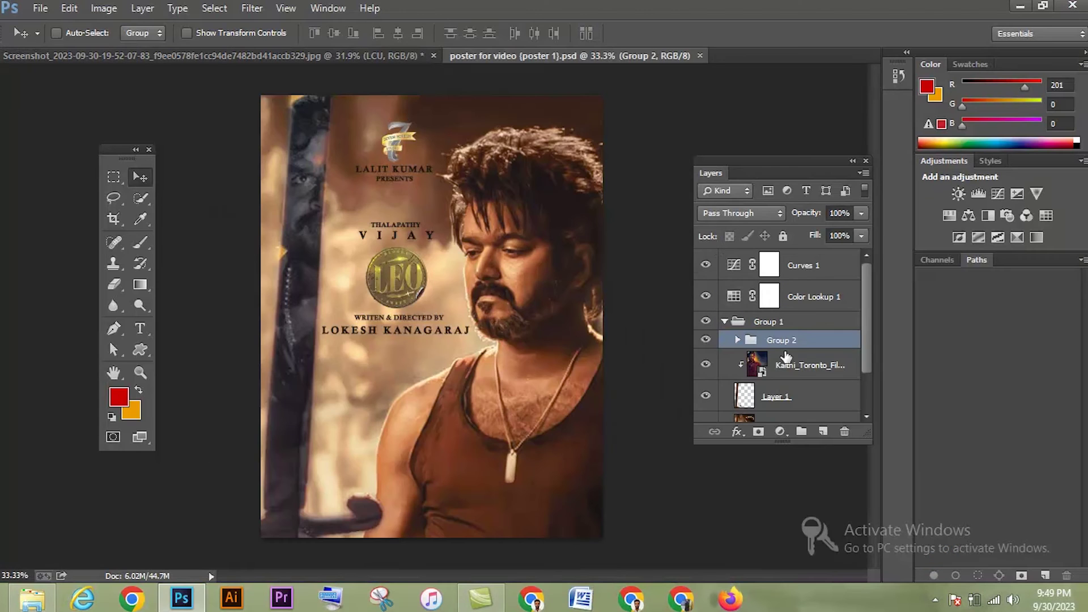
- Copy the credits group, Group 2, from the opened poster into the composite and place it above Group 1
left_click_drag(594, 59, 511, 377)
left_click_drag(374, 578, 624, 318)
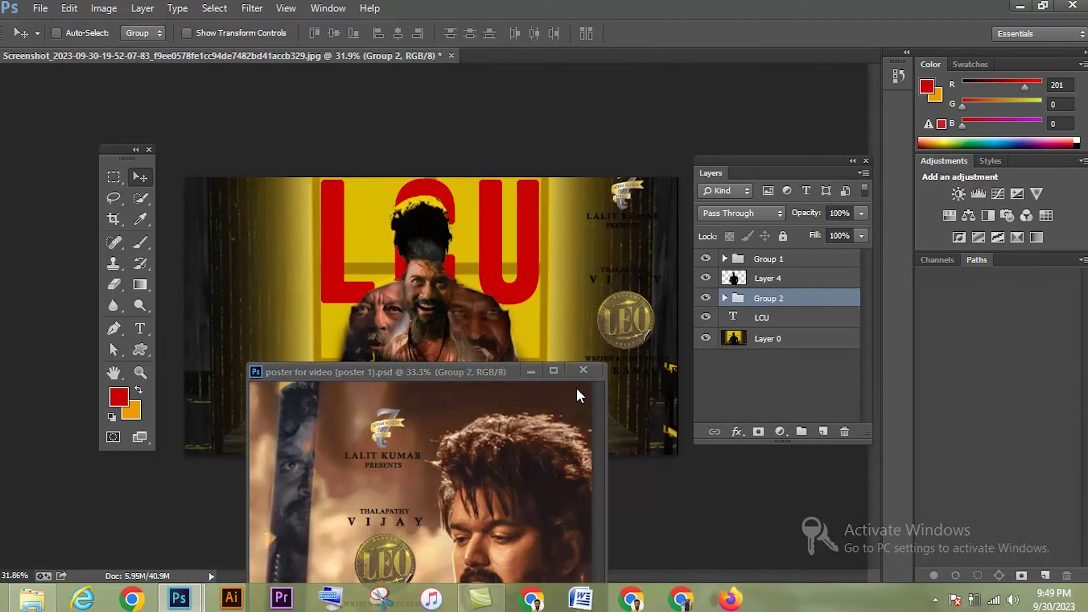
left_click_drag(763, 300, 762, 253)
left_click(725, 259)
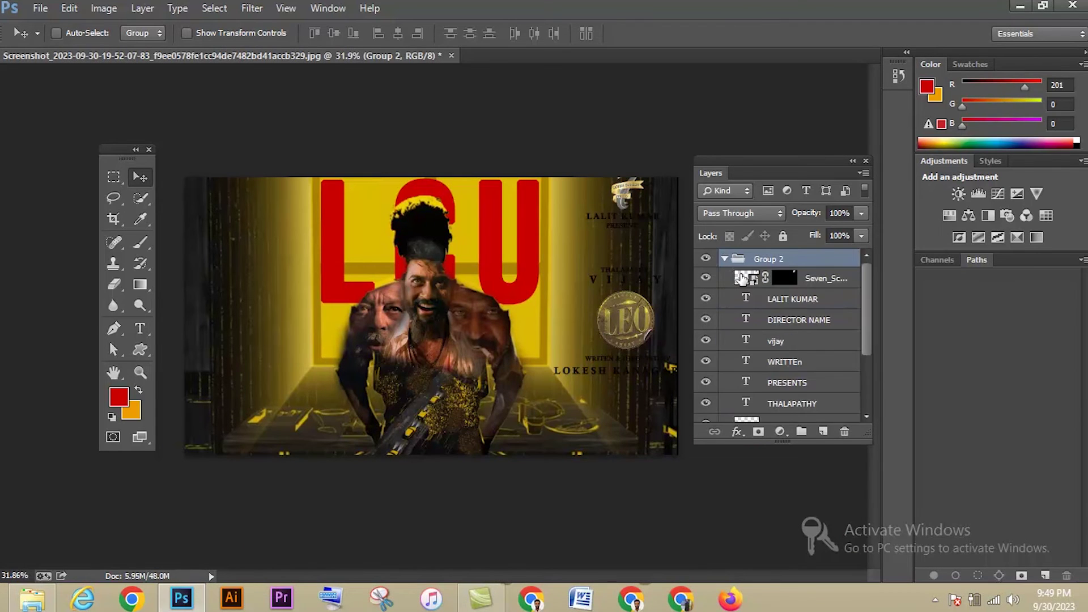
- Order PRESENTS under the presenter's name layer, then scale both with the studio logo to about 83.5% and move them to the poster's left side
left_click_drag(788, 382, 788, 312)
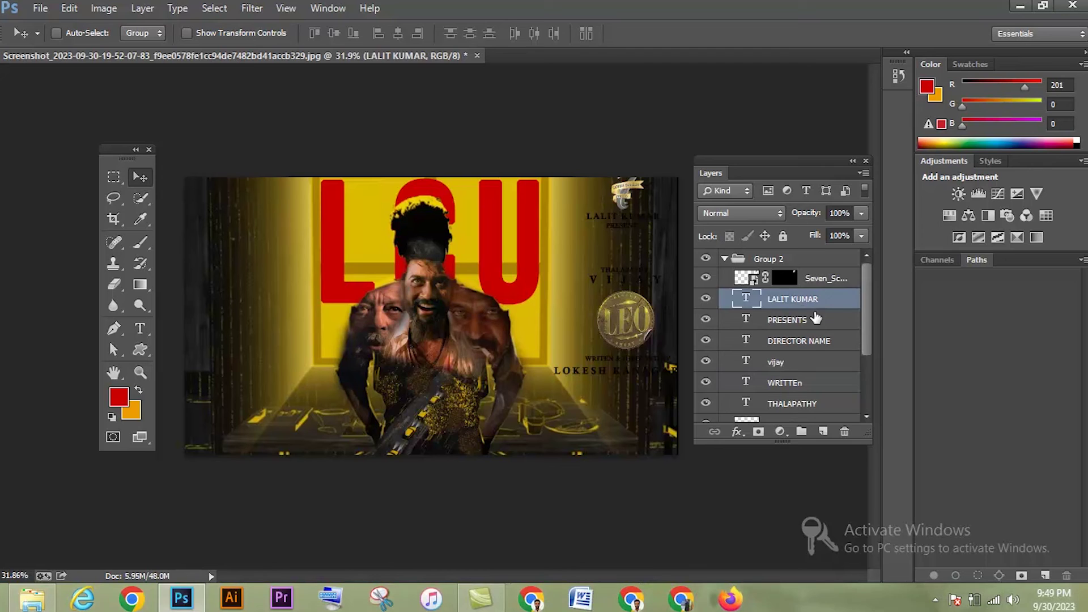
left_click(826, 277, "shift")
key("ctrl+t")
left_click_drag(636, 224, 272, 290)
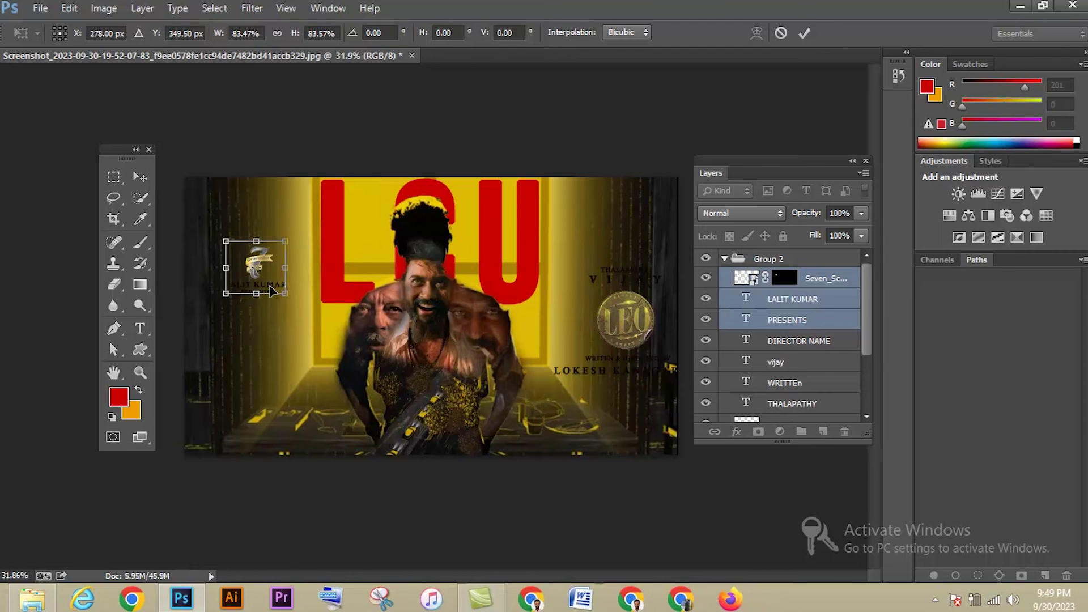
key("Return")
- Place the THALAPATHY layer beside the vijay layer and move both texts beneath the studio logo on the poster's left side
left_click_drag(794, 404, 785, 332)
left_click(775, 362, "ctrl")
key("ctrl+t")
left_click_drag(660, 284, 305, 343)
key("Return")
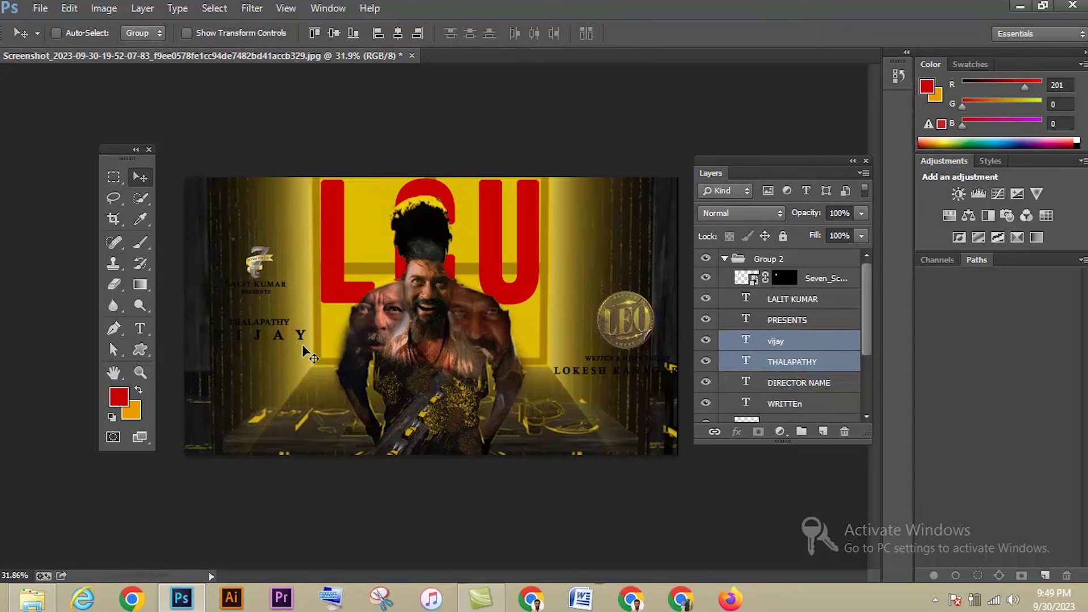
- Move the DIRECTOR NAME, WRITTEn and LEO logo layers together up and left so the director's name fits inside the poster
left_click(794, 382)
scroll(810, 341, "down", 3)
left_click(810, 332, "shift")
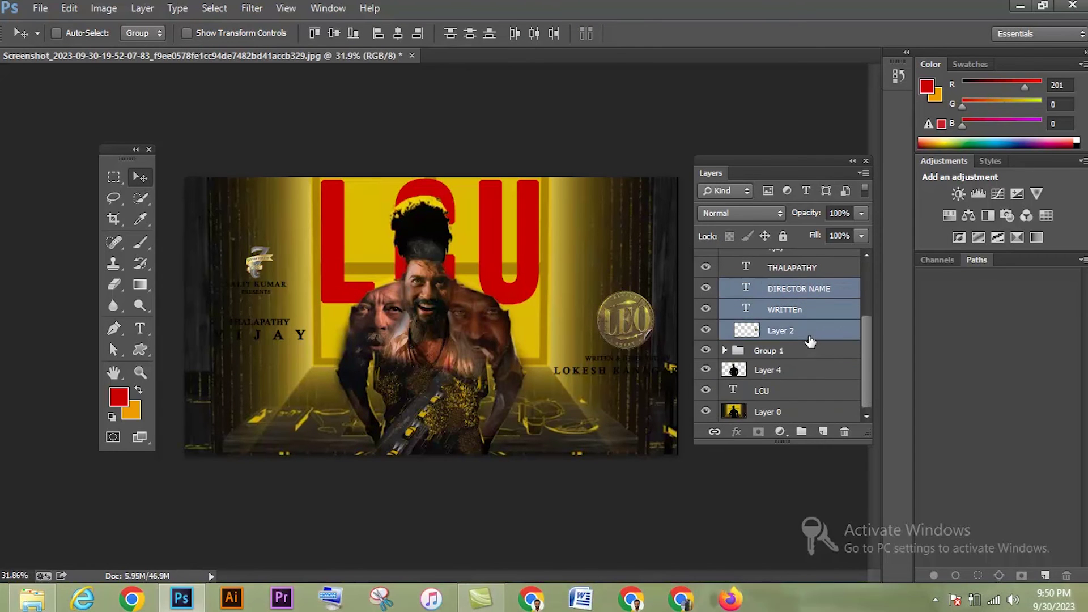
key("shift+Up")
key("shift+Up")
key("shift+Up")
key("shift+Up")
key("shift+Up")
key("shift+Up")
key("shift+Up")
key("shift+Up")
key("shift+Up")
key("shift+Up")
key("shift+Up")
key("shift+Up")
key("shift+Up")
key("shift+Up")
key("shift+Left")
key("shift+Left")
key("shift+Left")
key("shift+Left")
key("shift+Left")
key("shift+Left")
key("shift+Left")
key("shift+Left")
key("shift+Left")
key("shift+Left")
key("shift+Left")
key("shift+Left")
key("shift+Left")
key("shift+Left")
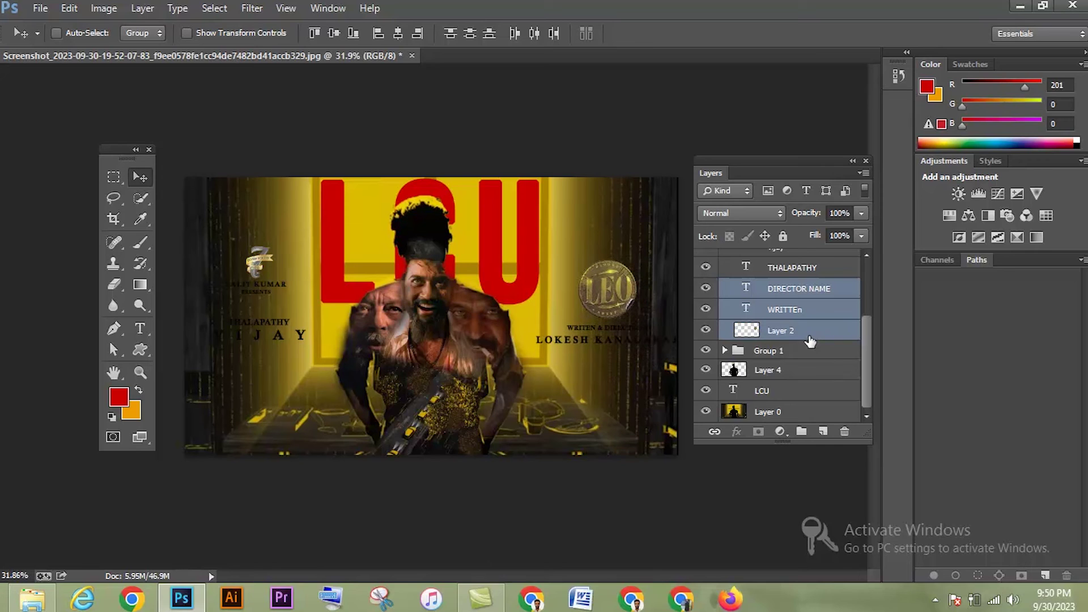
key("shift+Up")
key("shift+Up")
key("shift+Right")
key("shift+Right")
key("shift+Right")
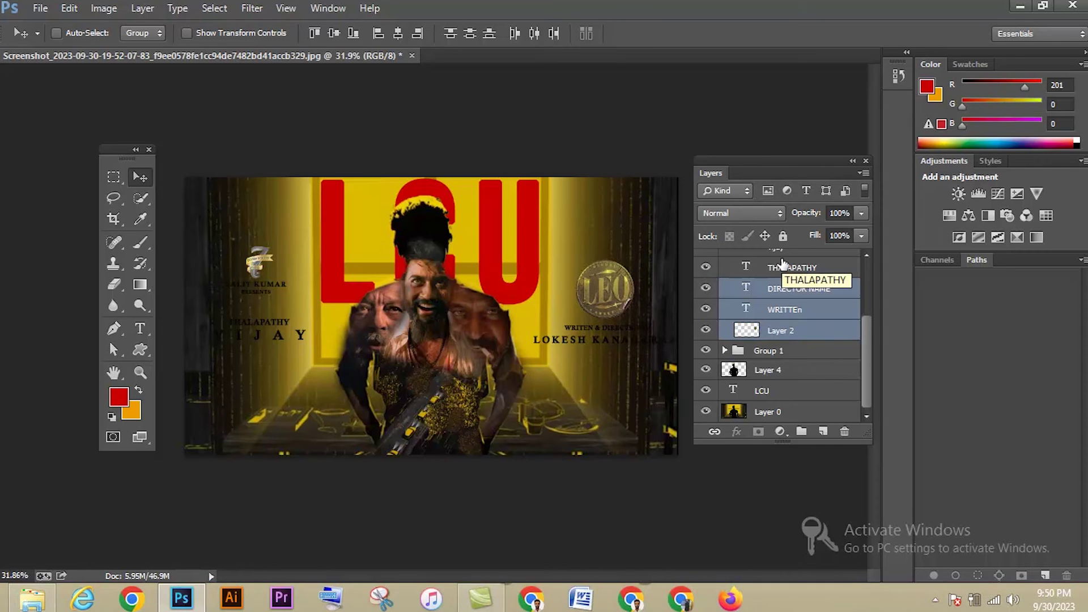
- Move the LEO logo on Layer 2 up to widen the gap above the director credit
left_click(785, 332)
key("shift+Up")
key("shift+Up")
key("shift+Up")
key("shift+Up")
key("shift+Up")
key("shift+Up")
key("shift+Up")
key("shift+Up")
key("shift+Up")
key("shift+Up")
key("shift+Up")
key("shift+Up")
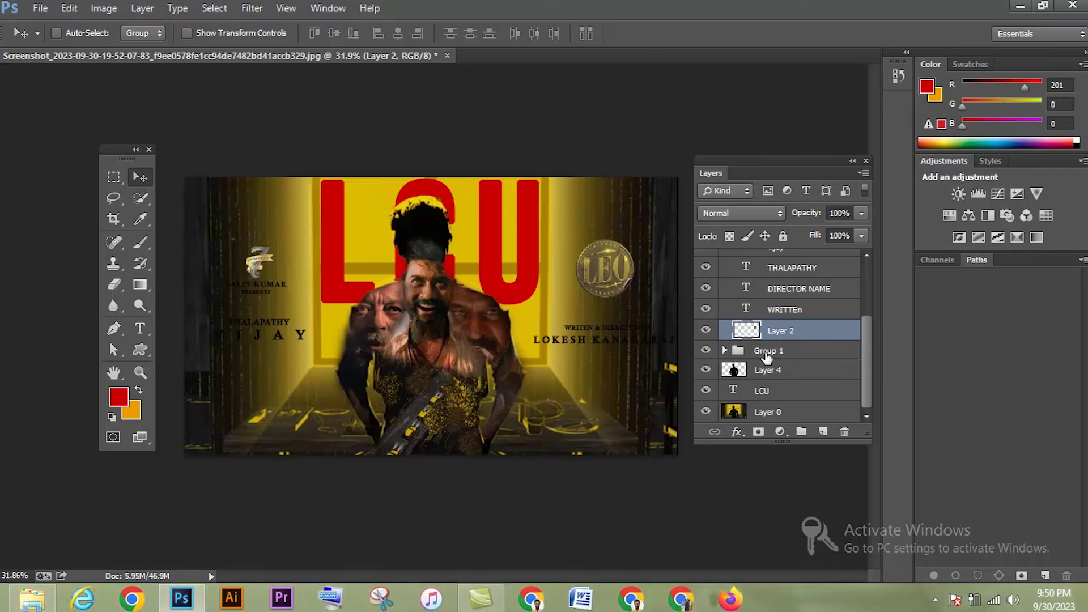
- Set the "WRITEN & DIRECTED BY" text colour to white
left_click(785, 310)
key("t")
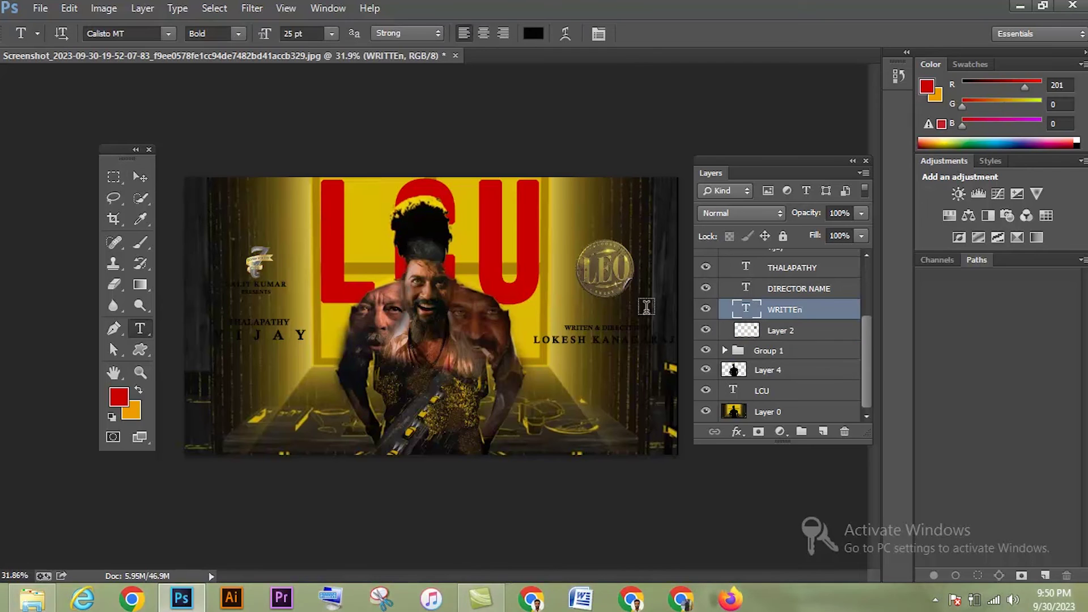
left_click(623, 327)
key("ctrl+a")
left_click(535, 32)
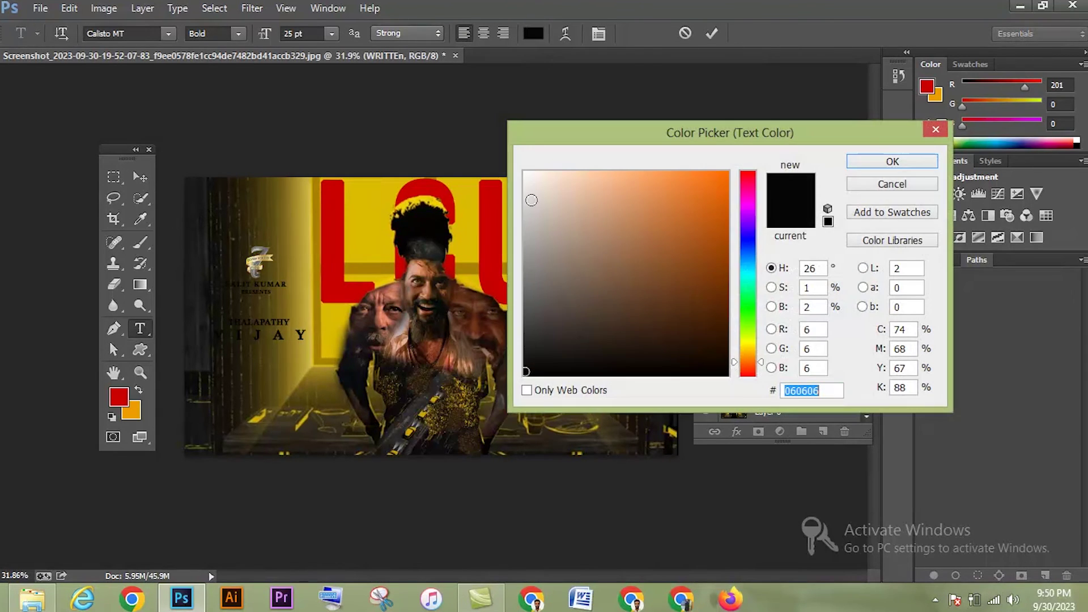
left_click(524, 171)
left_click(892, 162)
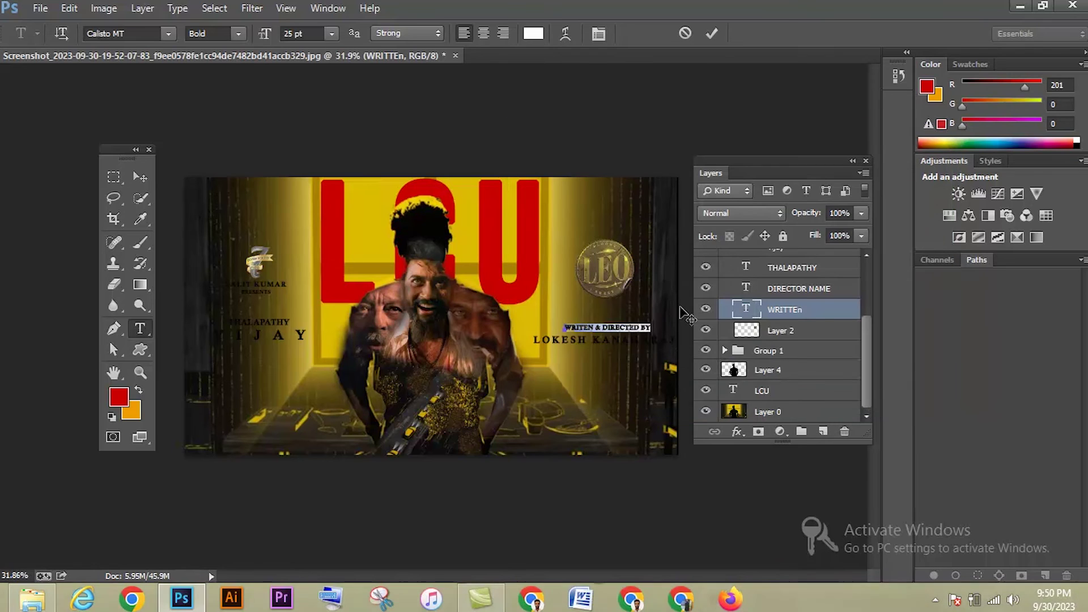
- Set the director's name text colour to white (ffffff)
left_click(800, 294)
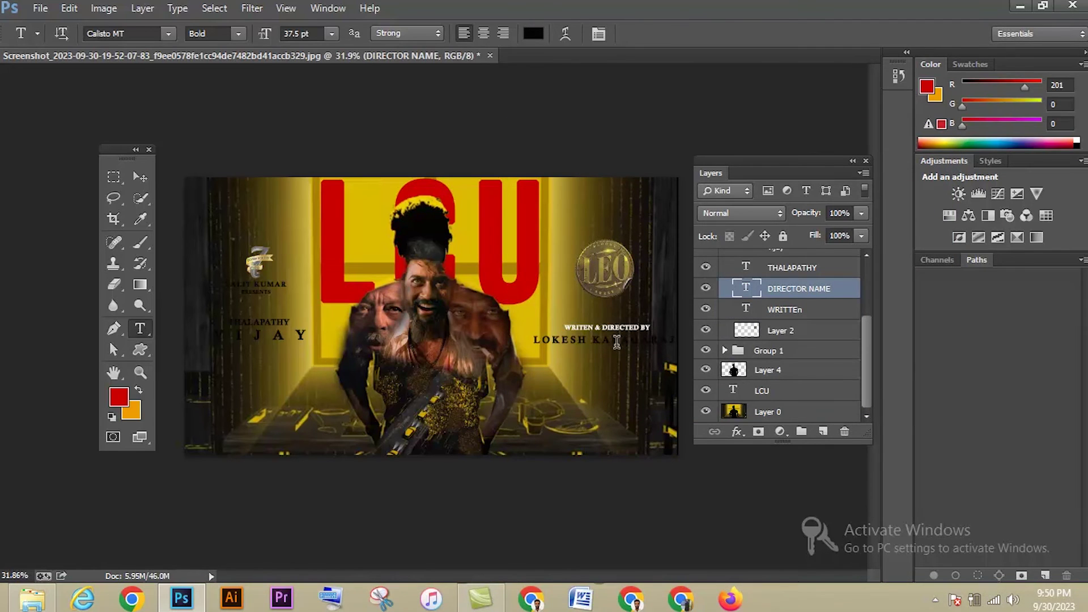
left_click(615, 340)
key("ctrl+a")
left_click(533, 32)
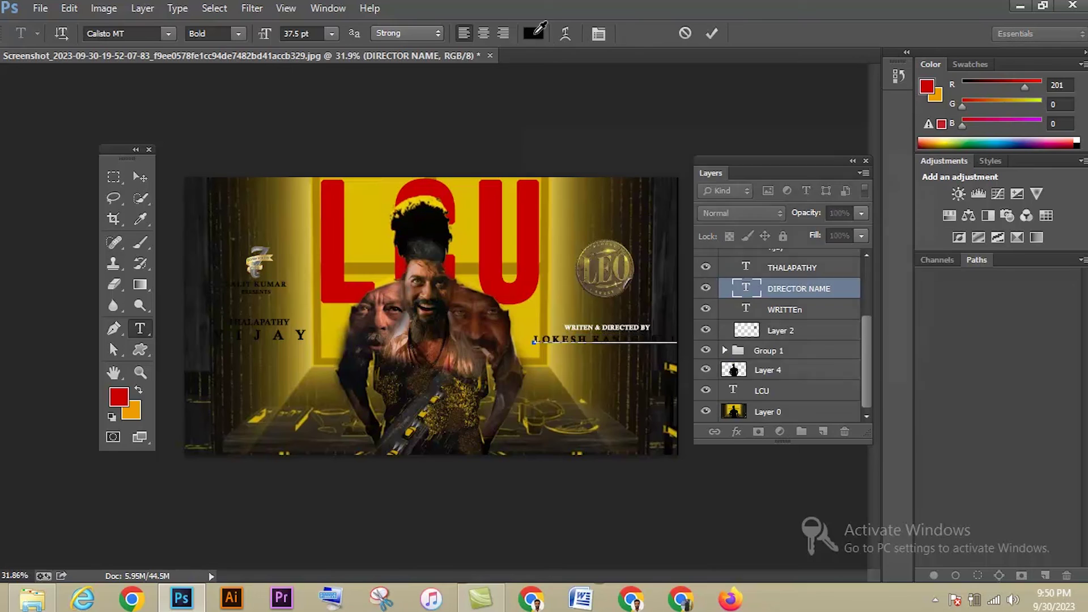
left_click(523, 171)
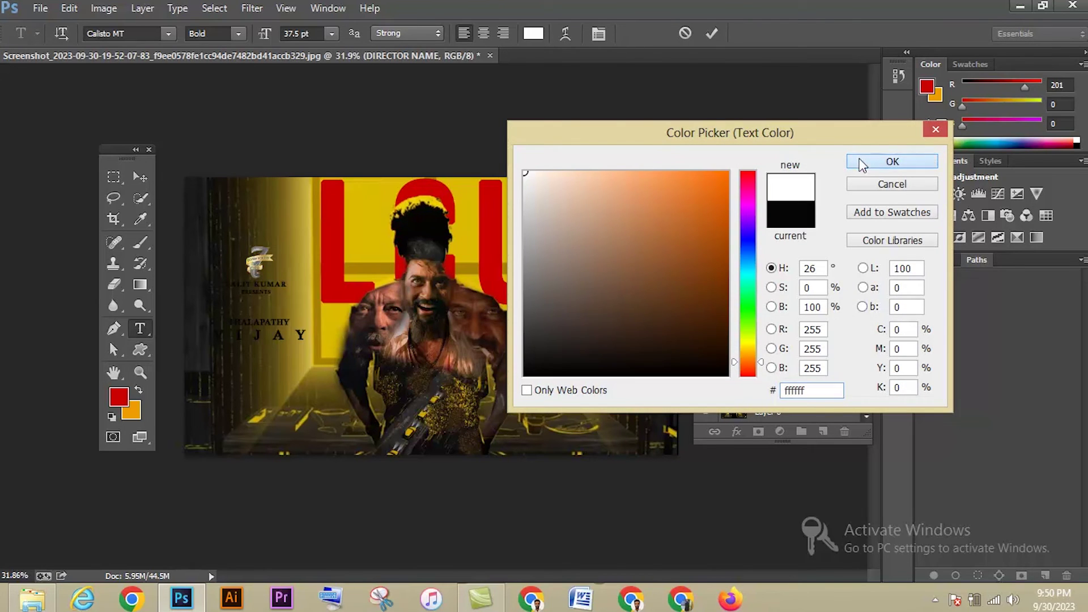
left_click(892, 162)
left_click(711, 34)
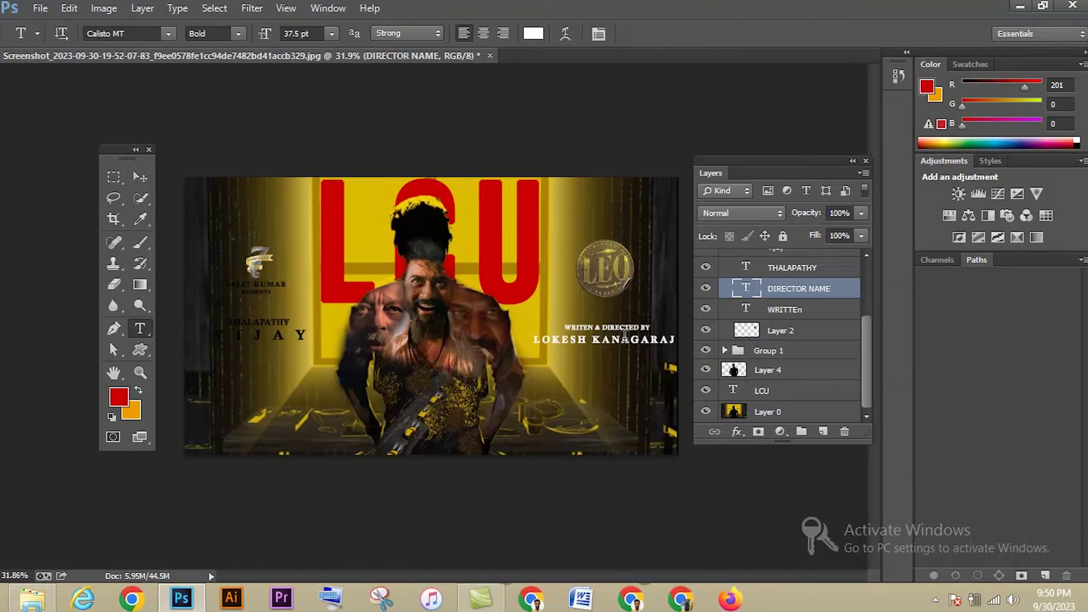
- Nudge the "WRITEN & DIRECTED BY" line slightly up, away from the director's name
left_click(814, 310)
key("v")
key("Up")
key("Up")
key("Up")
key("Up")
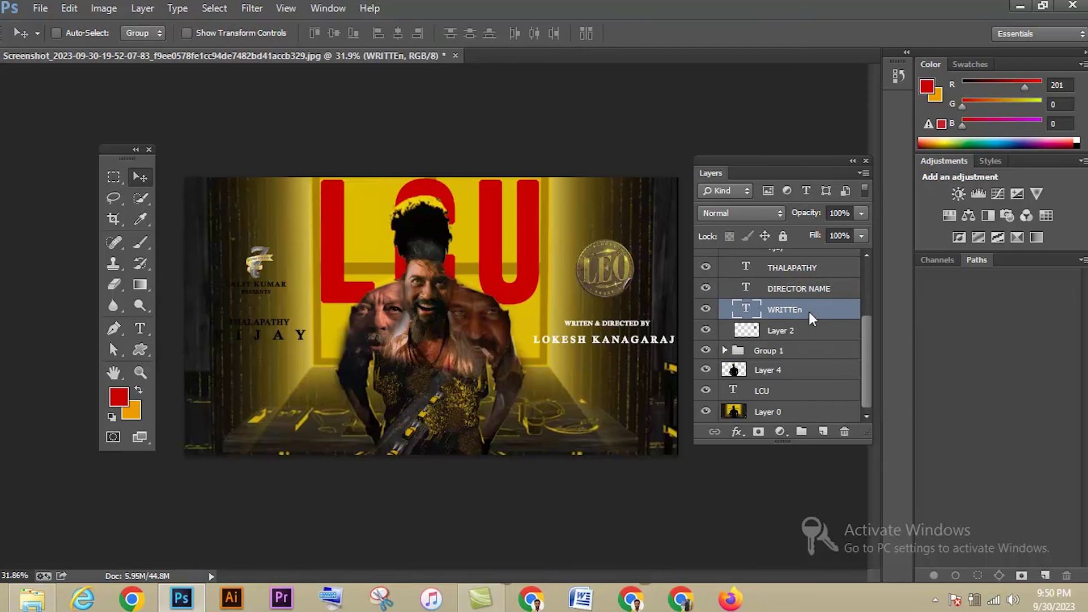
- Nudge the two director credit lines up and left, and shift the LEO logo left to line up with them
left_click(814, 290, "shift")
key("Up")
key("Up")
key("Up")
key("Up")
key("Up")
key("Up")
key("Up")
key("Up")
key("Up")
key("Up")
key("Left")
key("Left")
key("Left")
key("Left")
key("Left")
key("Left")
key("Left")
key("Left")
key("Left")
key("Left")
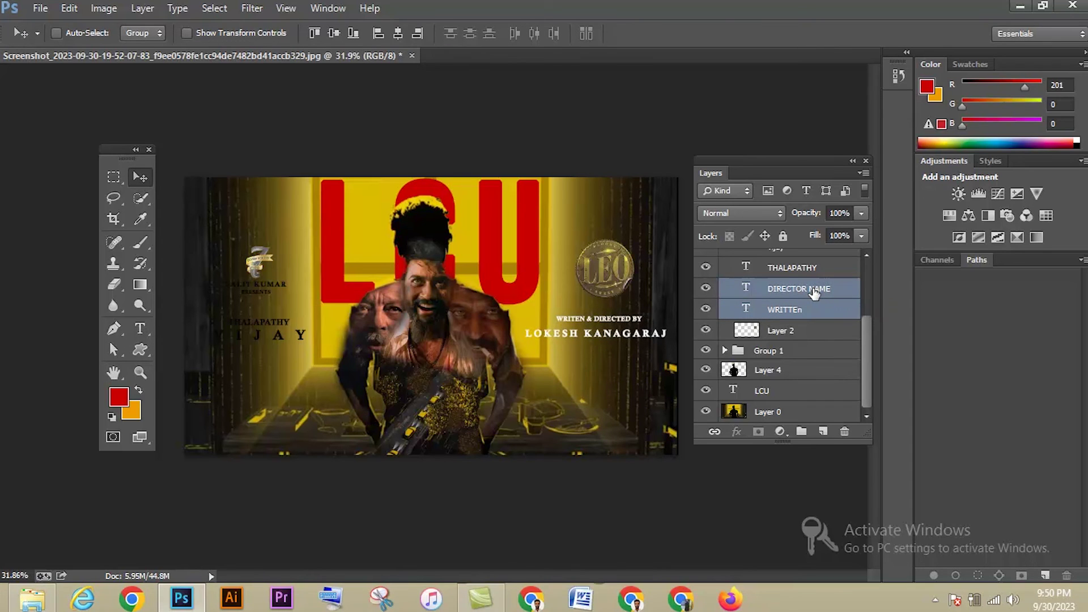
left_click(805, 330)
- Set the vijay and THALAPATHY texts on the poster's left side to white
scroll(863, 297, "up", 3)
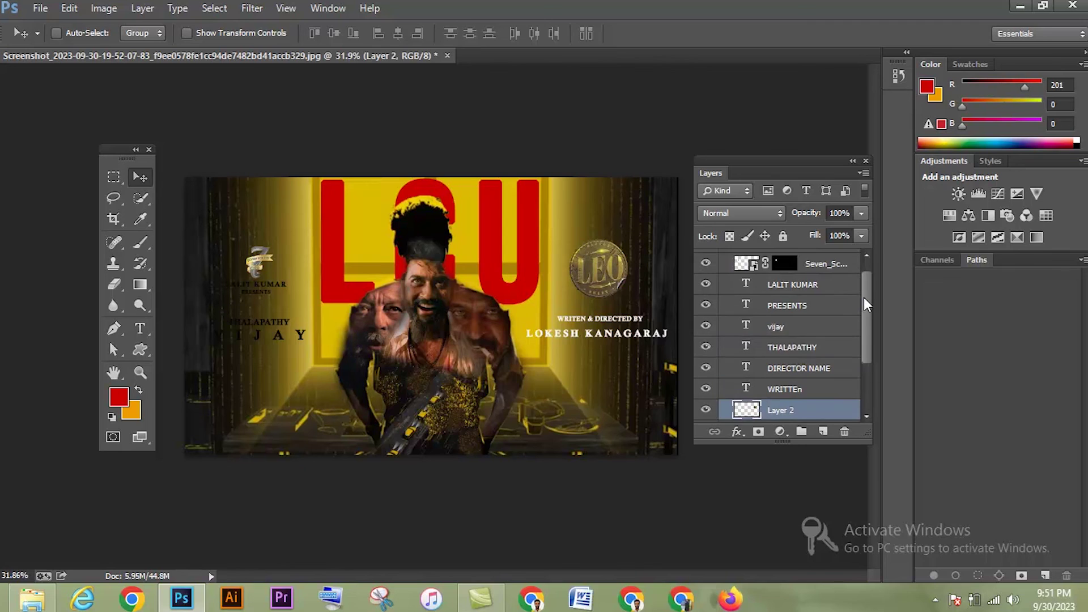
left_click(793, 347)
key("t")
double_click(299, 335)
left_click(533, 33)
left_click(525, 182)
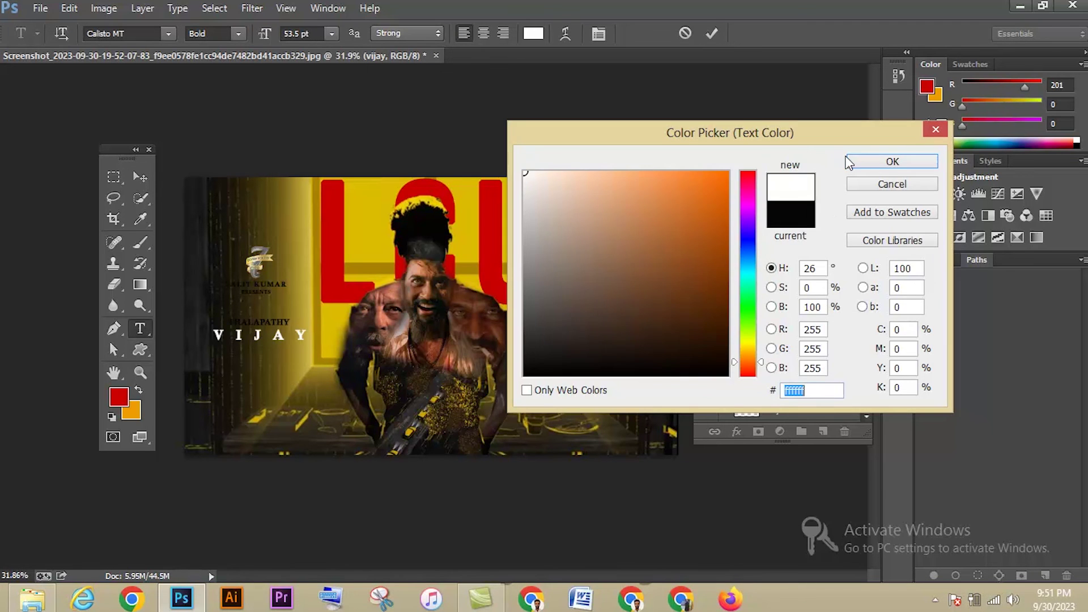
left_click(848, 160)
left_click(268, 332)
double_click(260, 321)
left_click(534, 34)
left_click(522, 163)
left_click(848, 161)
- Set the presenter's name and the PRESENTS text beneath the studio logo to white
left_click(255, 284)
triple_click(255, 283)
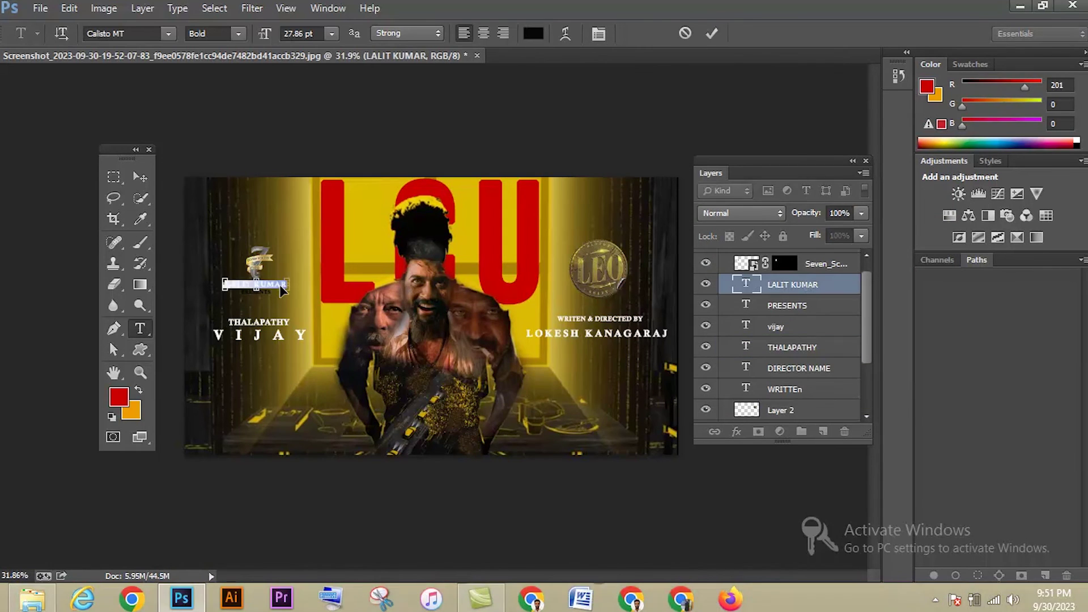
left_click(533, 33)
left_click(525, 173)
left_click(867, 162)
left_click(253, 292)
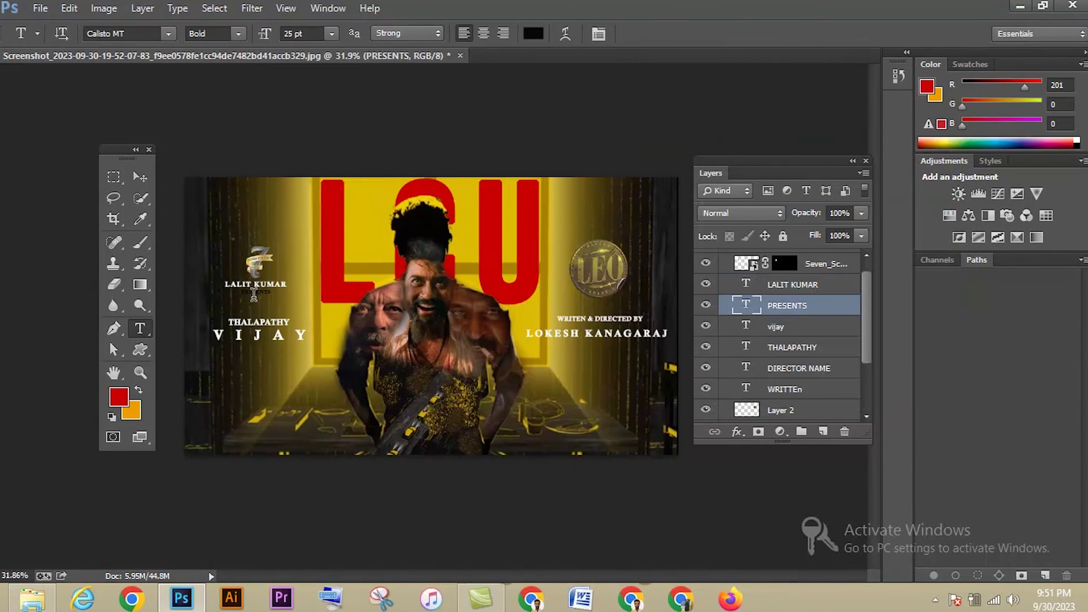
left_click(845, 431)
key("Return")
double_click(256, 292)
left_click(533, 33)
left_click(518, 166)
left_click(893, 162)
- Enlarge the studio logo, presenter's name and PRESENTS text together slightly
left_click(794, 264)
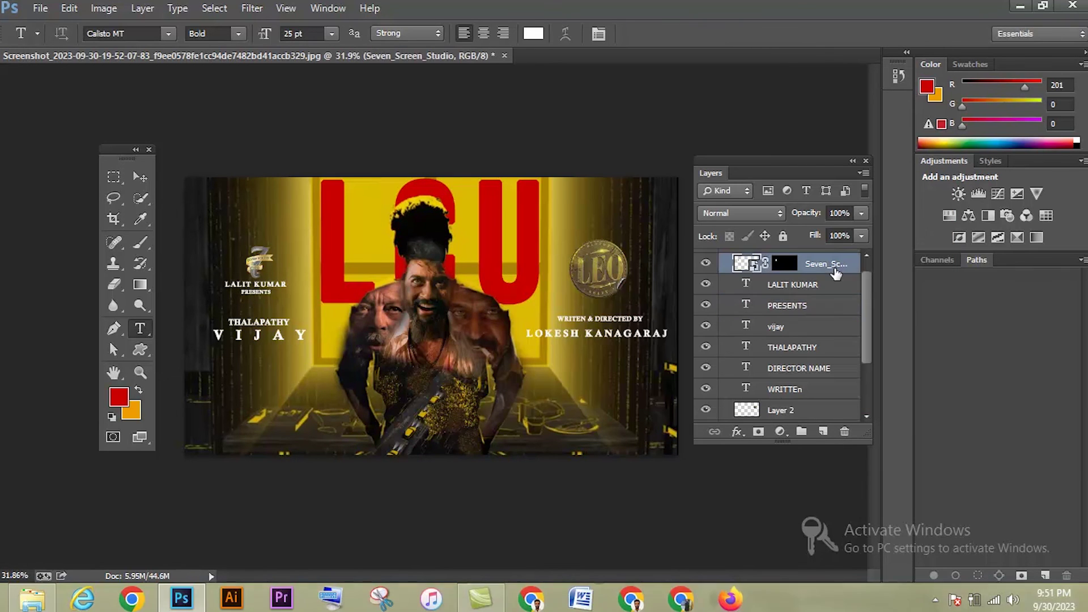
left_click(788, 305, "shift")
key("ctrl+t")
left_click_drag(284, 290, 289, 309)
key("Return")
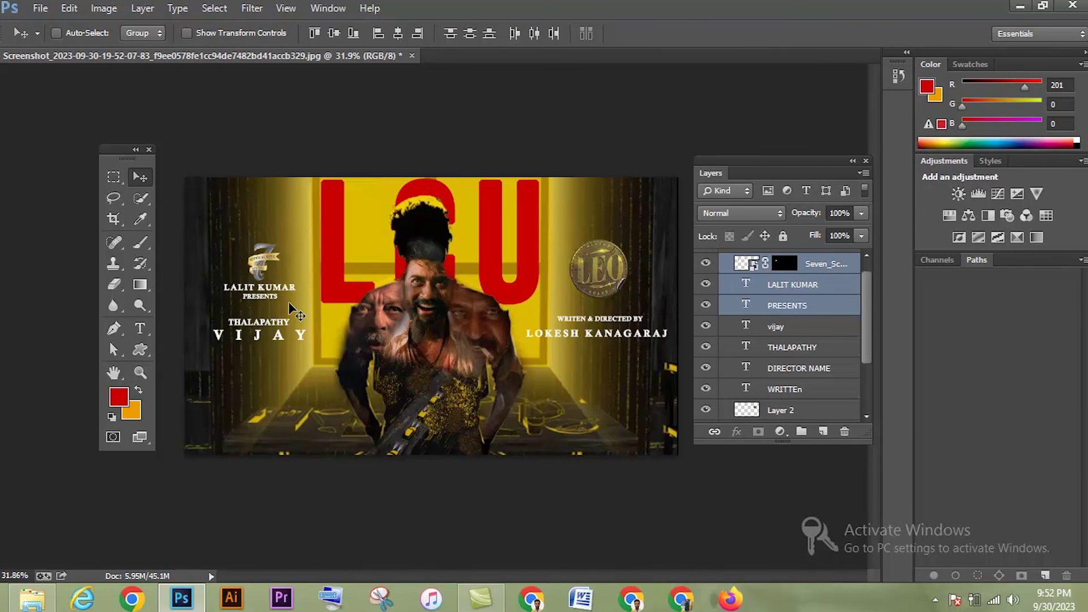
- Shift the studio logo and all the credits on the poster's left side slightly left, group them and collapse Group 2
left_click(751, 356, "shift")
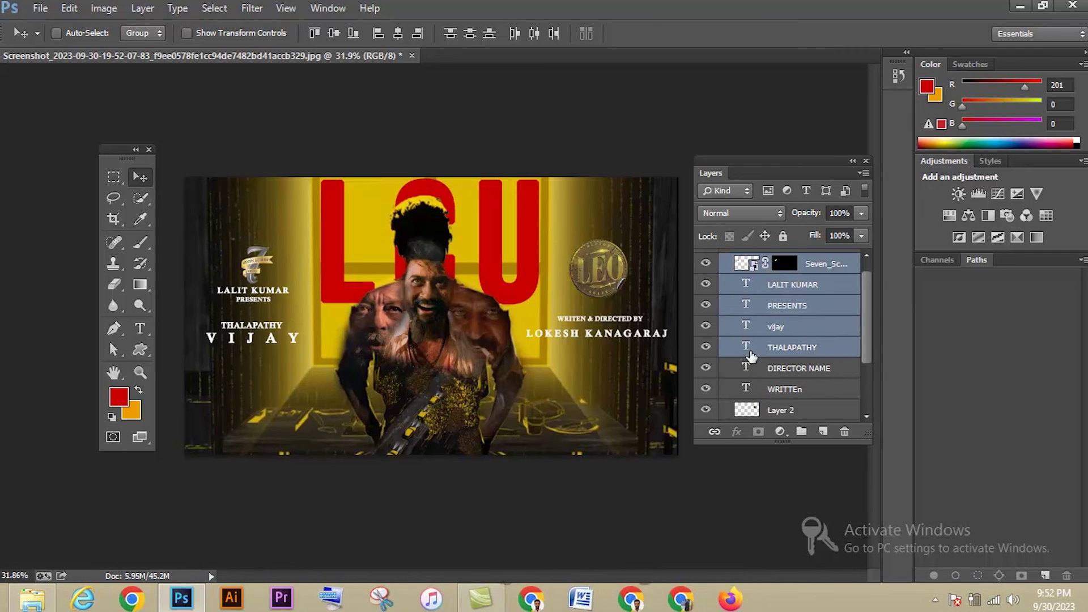
key("ctrl+g")
left_click(725, 259)
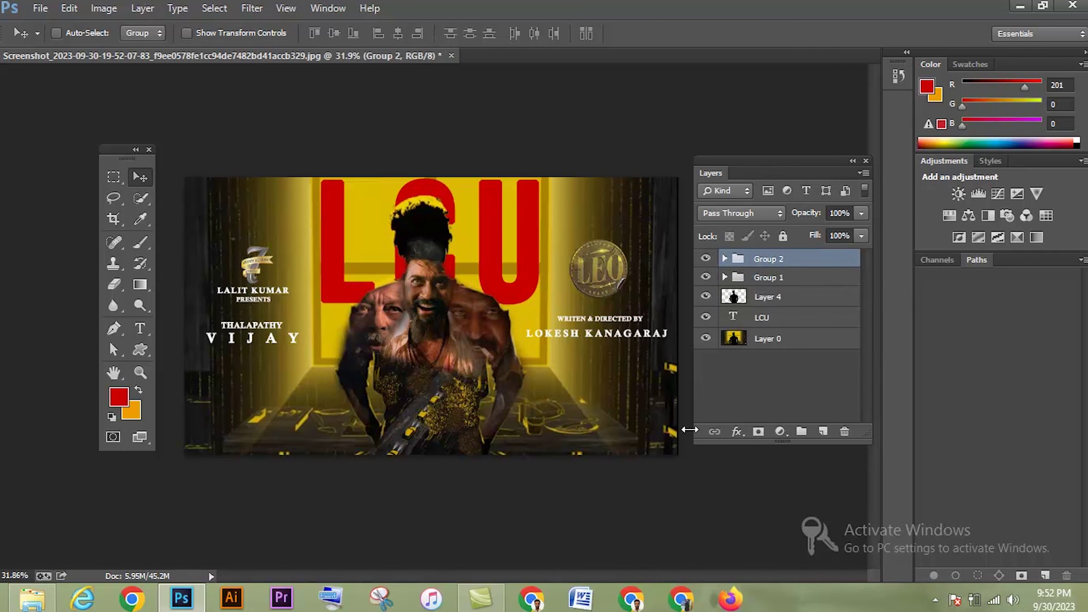
- Add a layer mask to Layer 4 and paint black on it along the hair's edge over the letter C
left_click(797, 296)
left_click(759, 432)
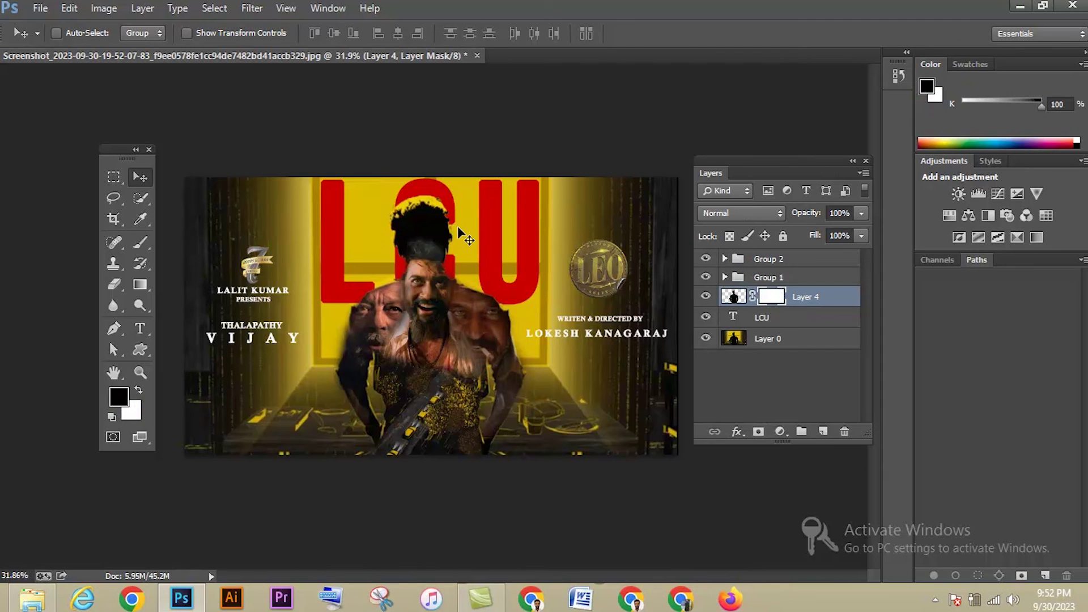
key("b")
left_click_drag(450, 222, 449, 213)
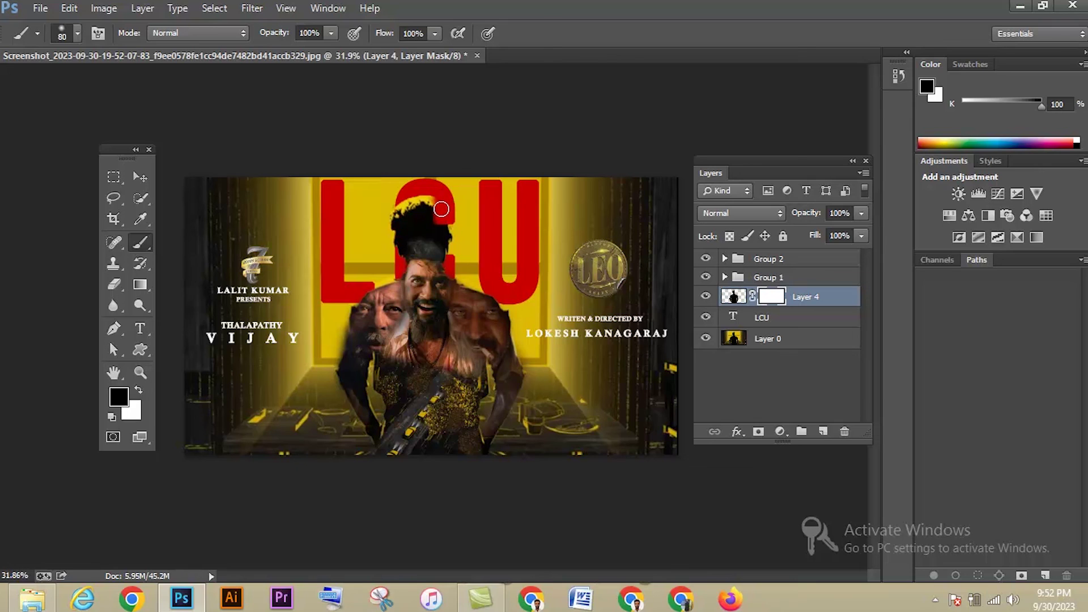
- Paint white on Layer 4's mask over the top of the man's hair to restore the hair there
key("ctrl+z")
key("ctrl+z")
key("x")
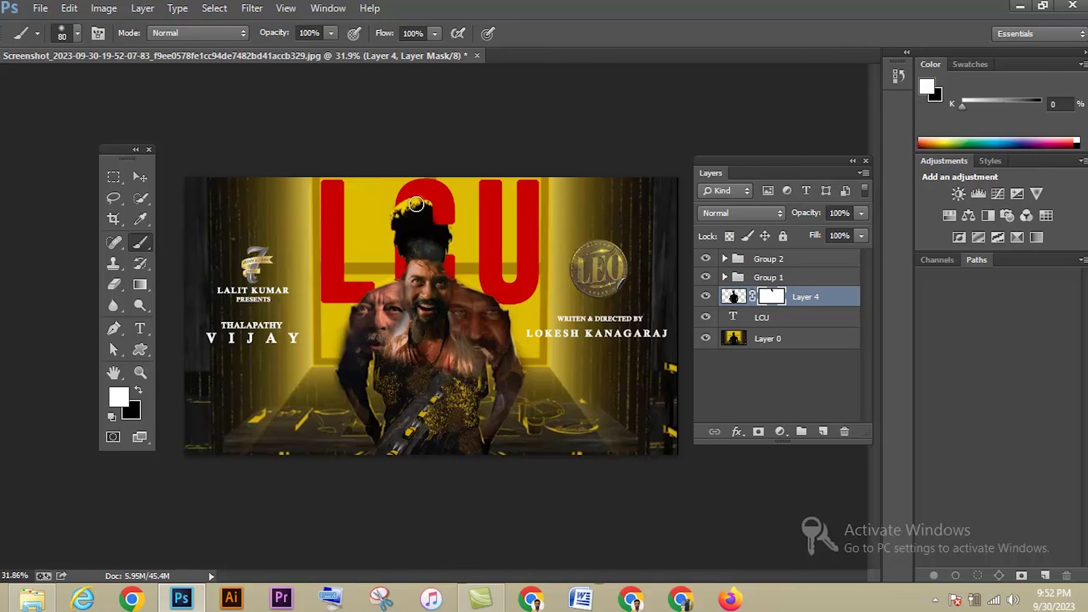
left_click_drag(417, 204, 420, 199)
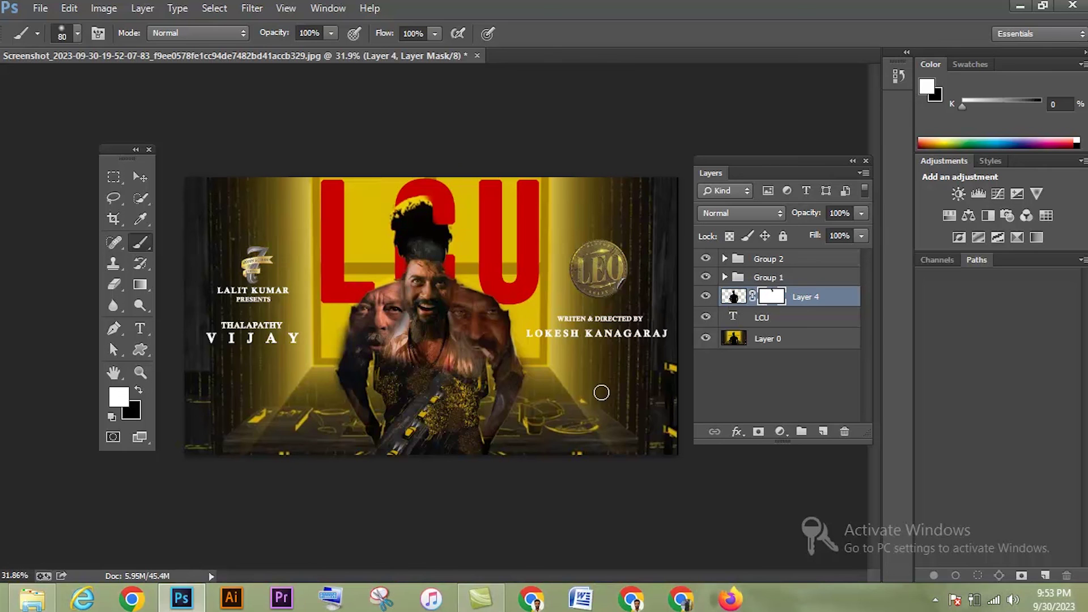
- Save a JPEG copy of the poster named poster 3 in New folder inside the poster 3 folder, at maximum quality 12
key("ctrl+shift+s")
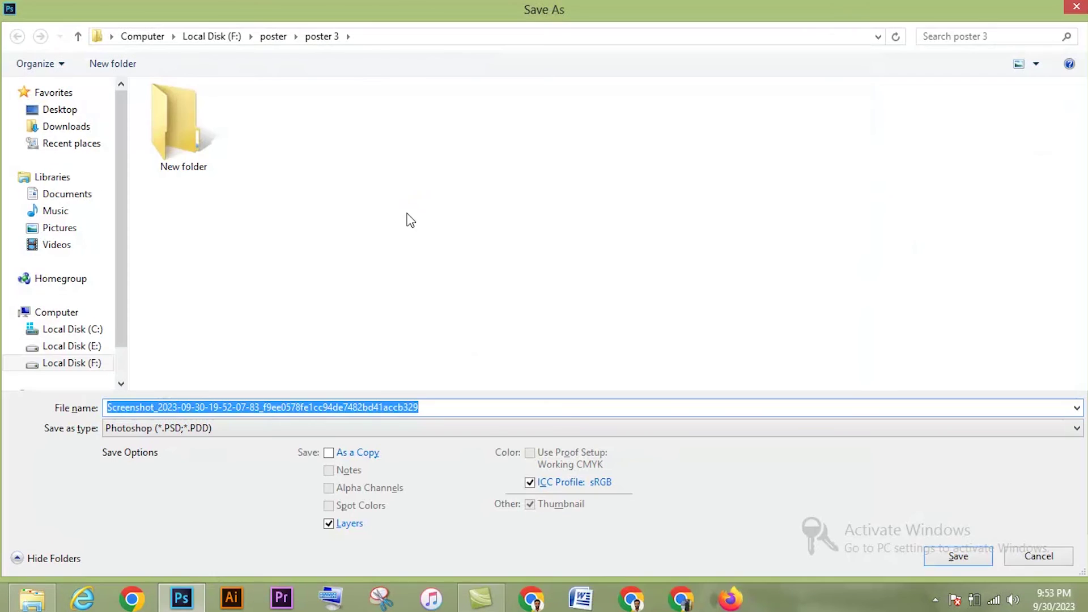
double_click(181, 136)
left_click(147, 428)
left_click(141, 280)
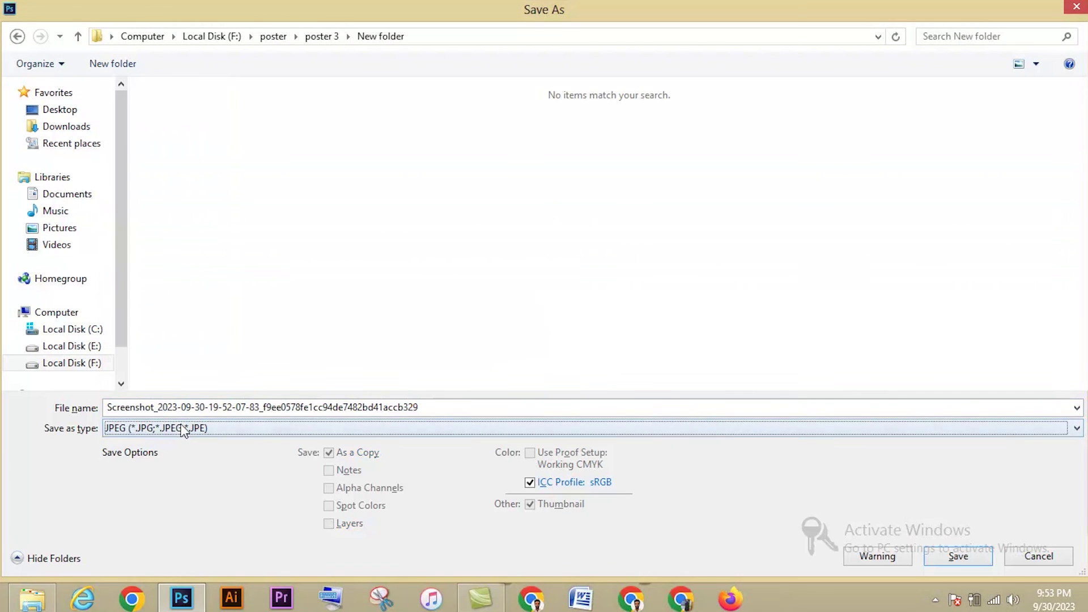
type("poster 3")
key("Return")
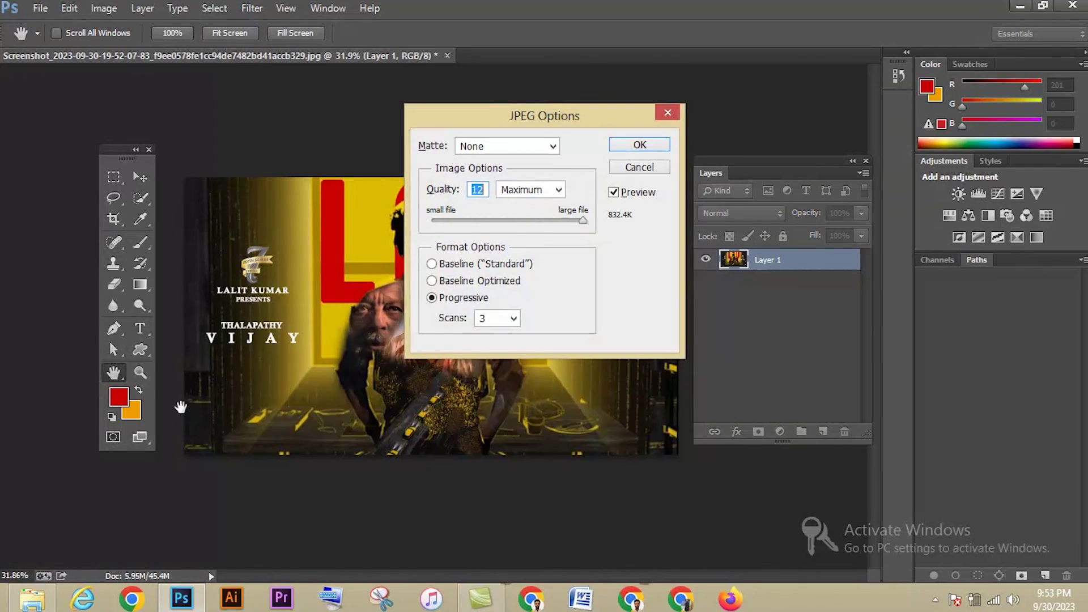
left_click(629, 144)
- Save the layered poster as a Photoshop PSD file in New folder and accept the format options
left_click(40, 8)
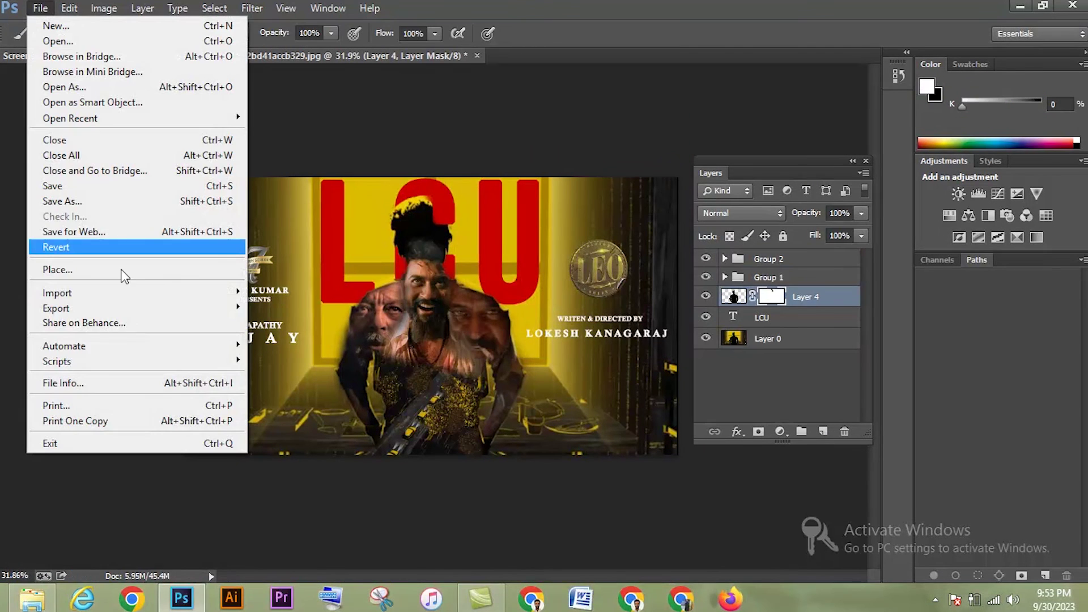
left_click(99, 201)
double_click(178, 122)
left_click(958, 556)
left_click(731, 178)
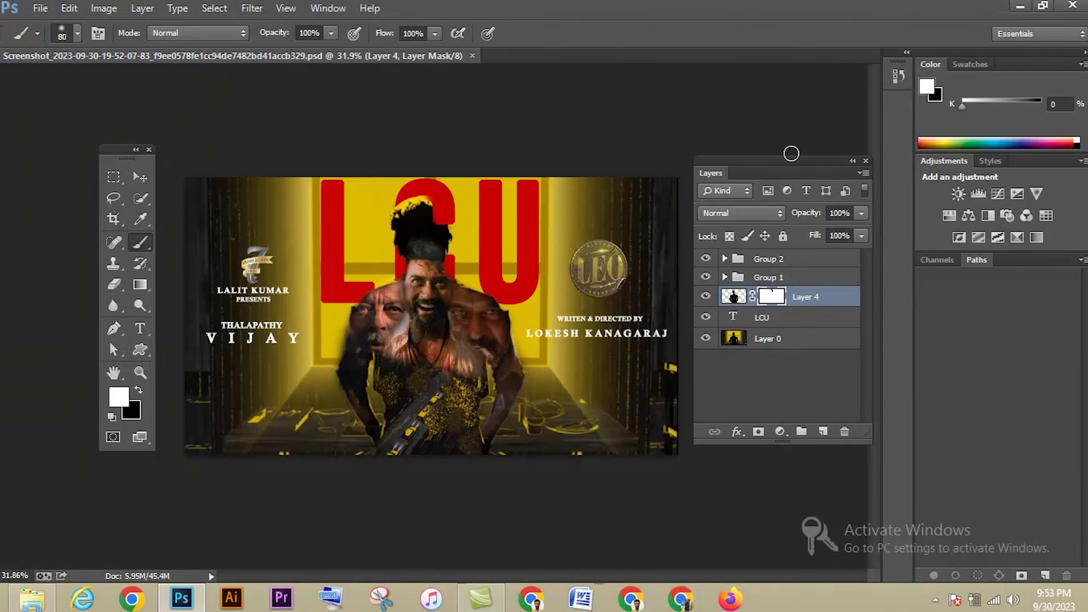